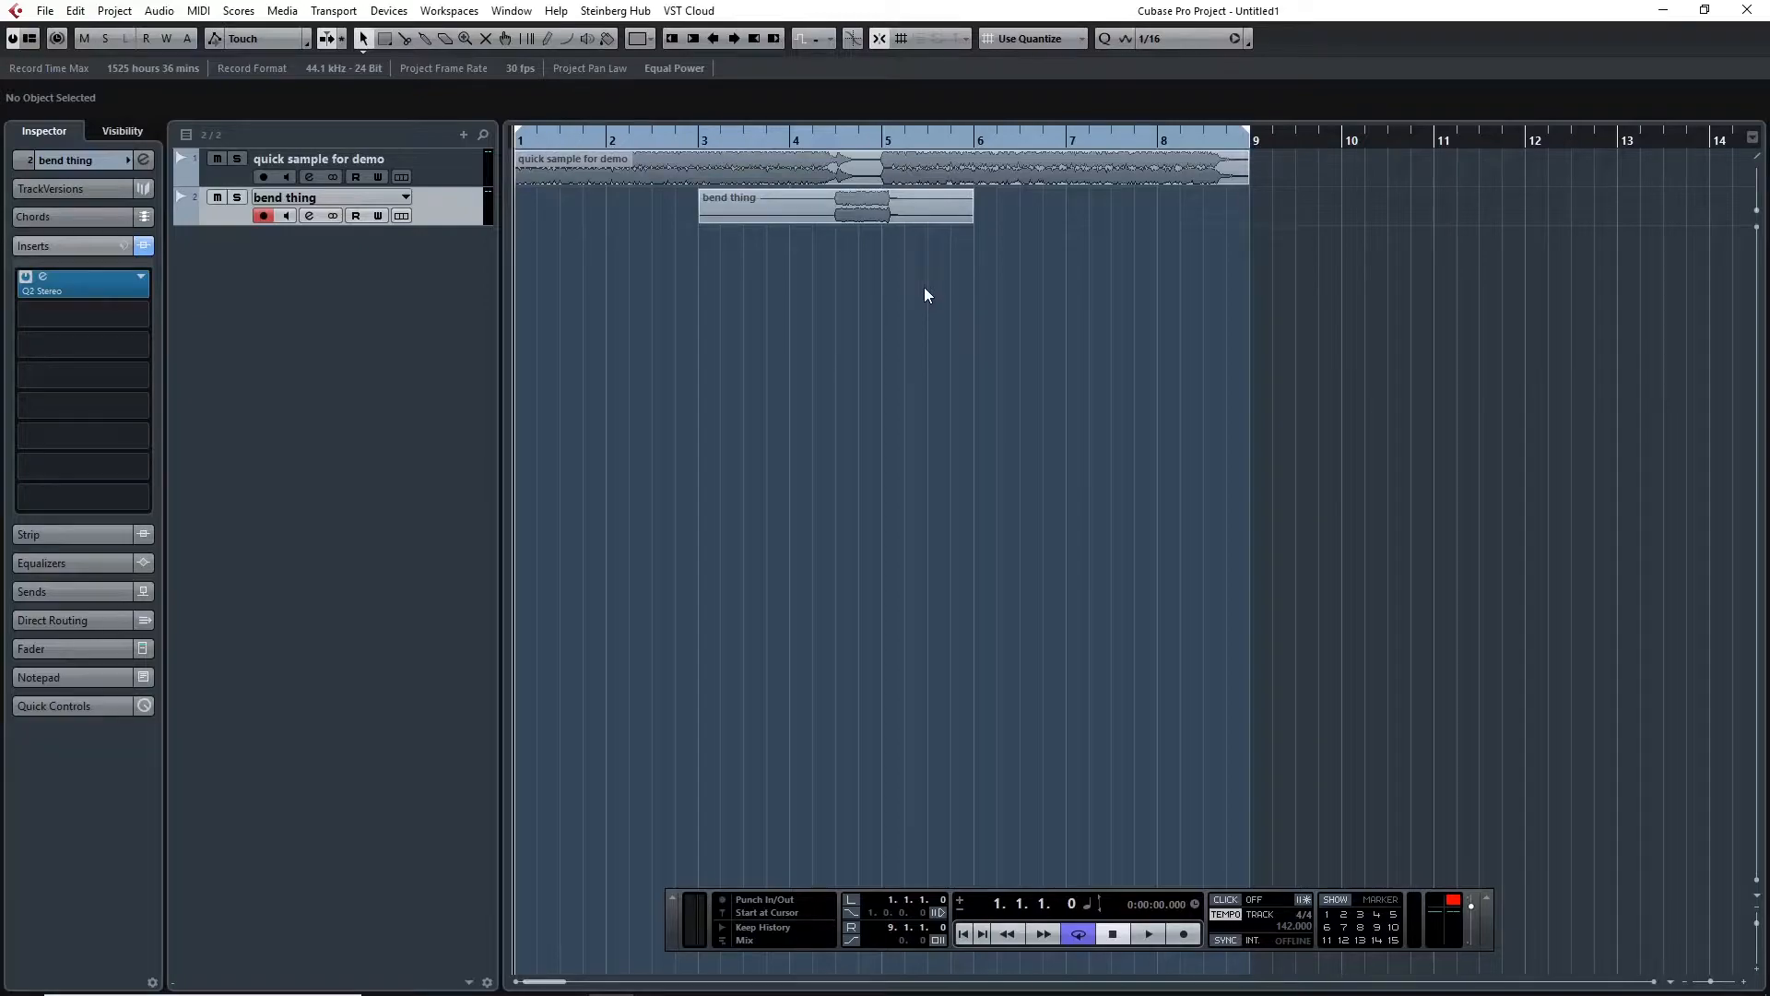
- Play through the arrangement to listen to the demo, stop, and return the cursor to the project start
{"action": "key", "text": "space"}
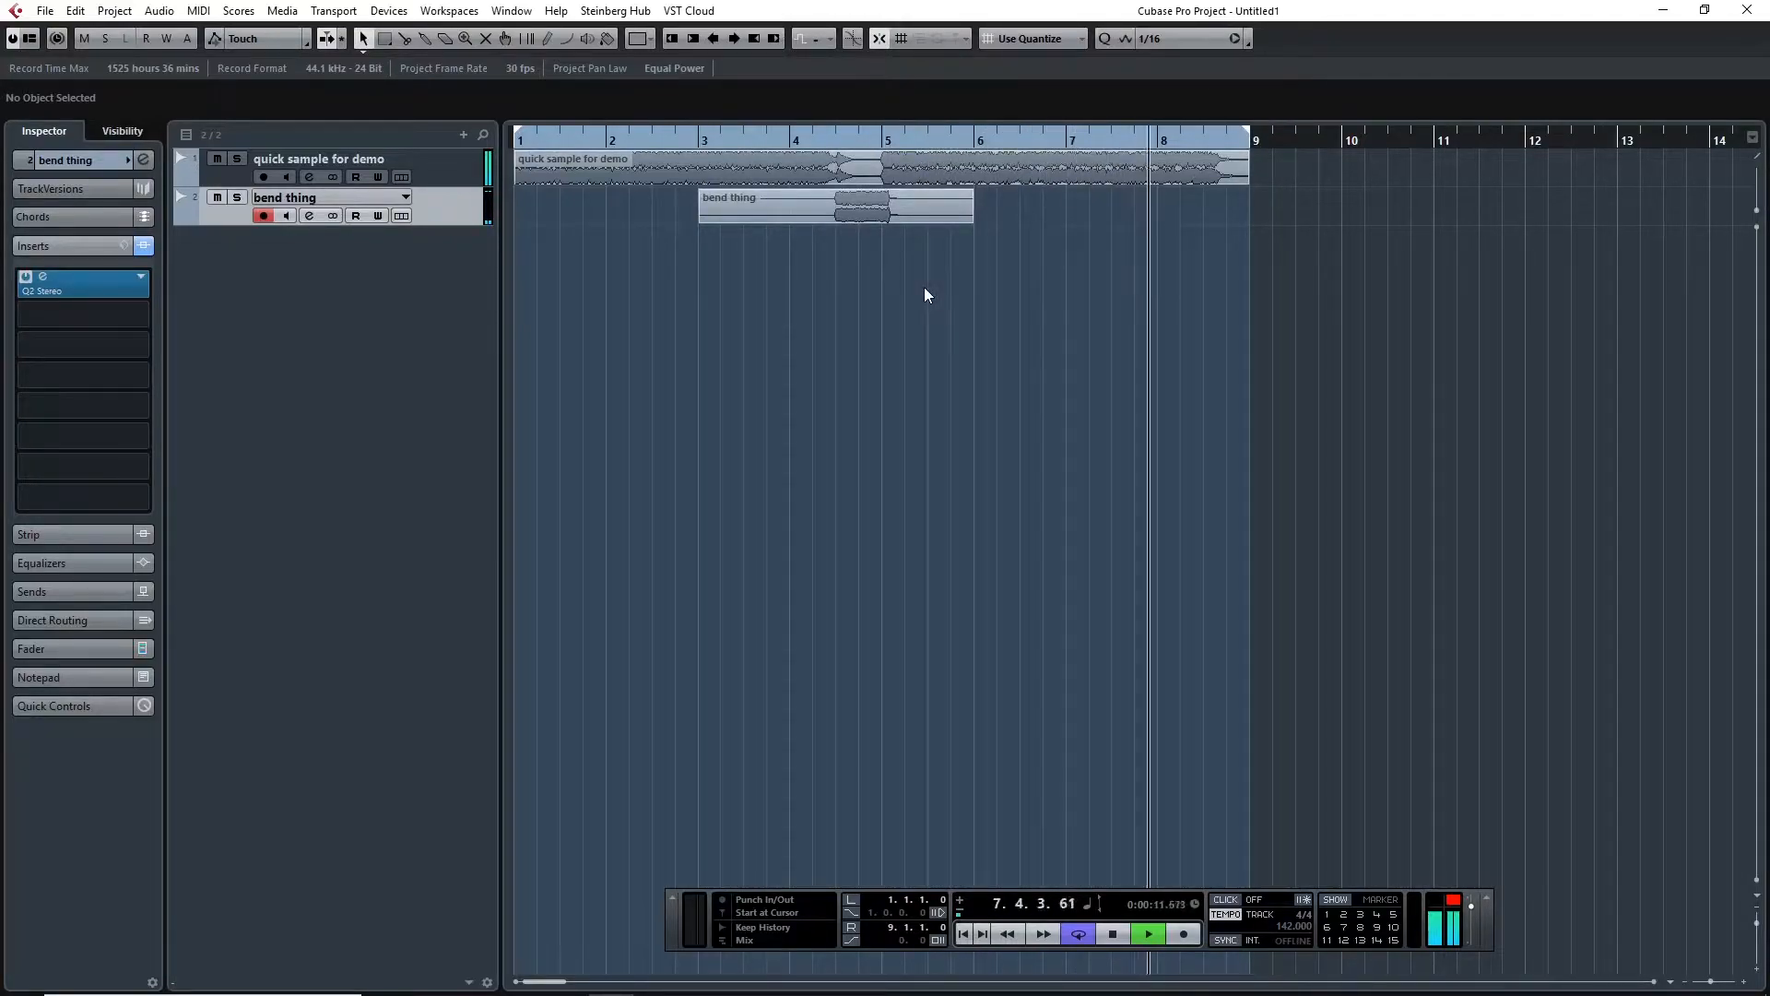
{"action": "key", "text": "space"}
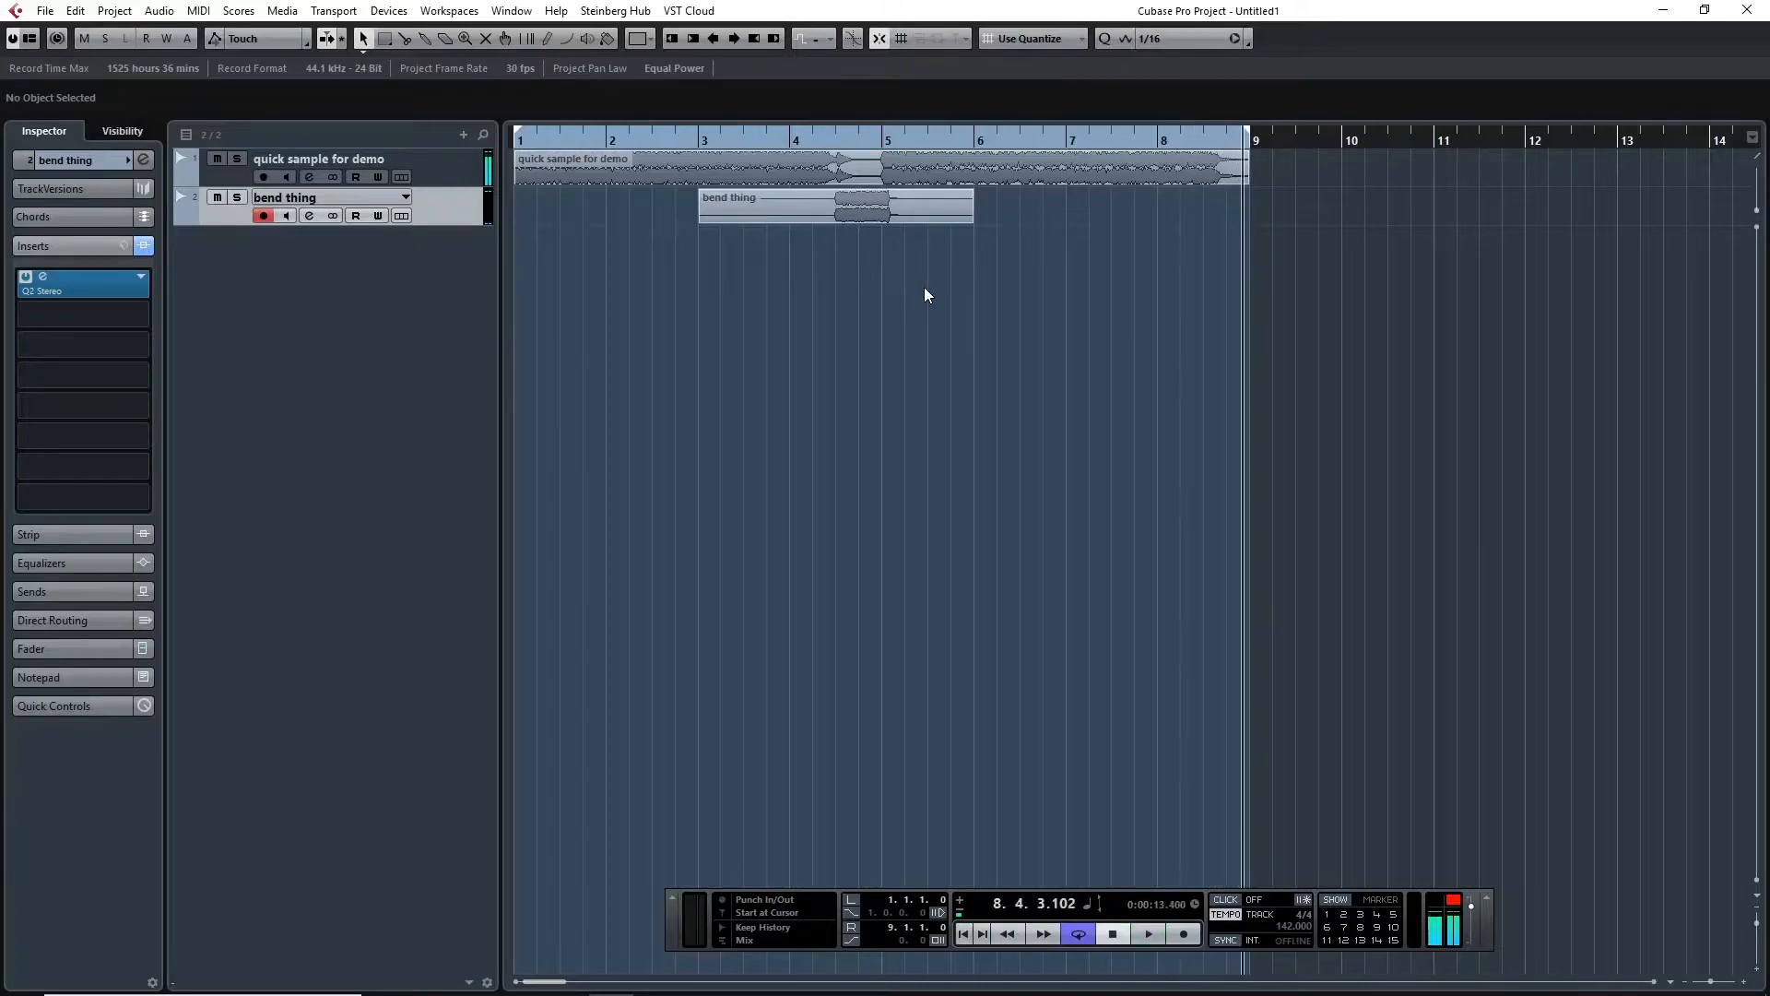
{"action": "key", "text": "Home"}
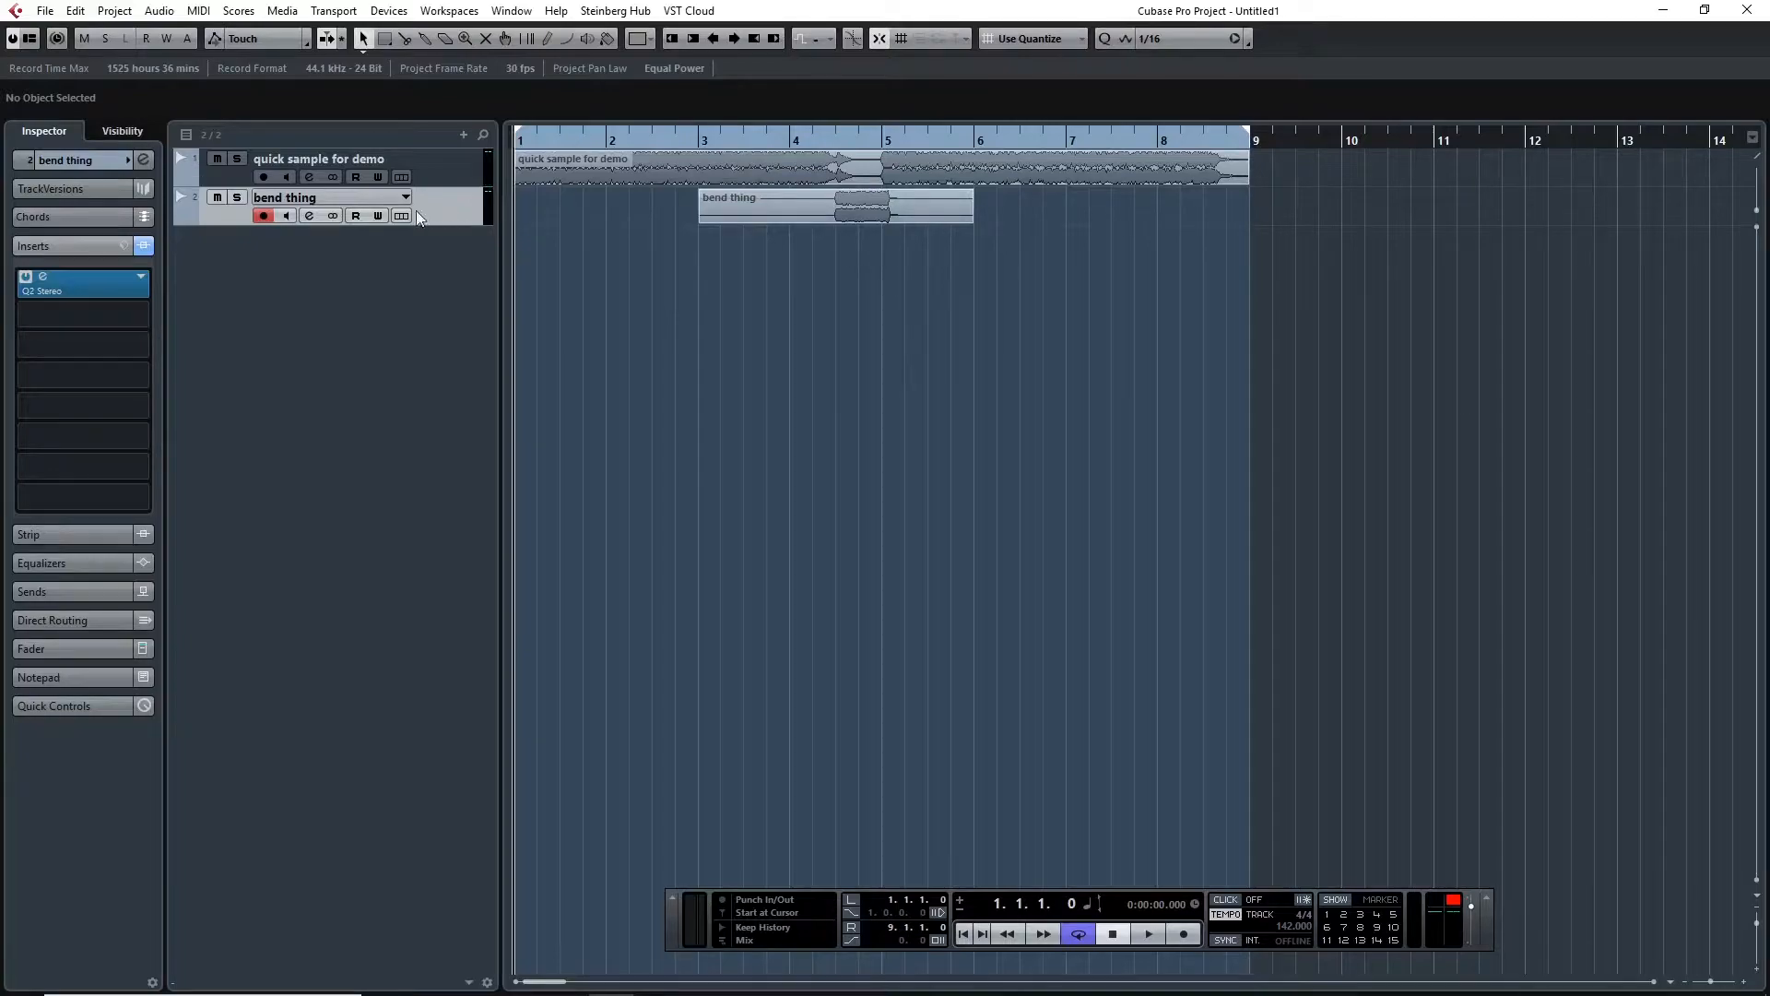
- In the Q2 equalizer on the bend thing track, enable band 1 as a high-pass filter at 150 Hz
{"action": "left_click", "coordinate": [51, 279]}
{"action": "left_click_drag", "start_coordinate": [669, 273], "coordinate": [840, 275]}
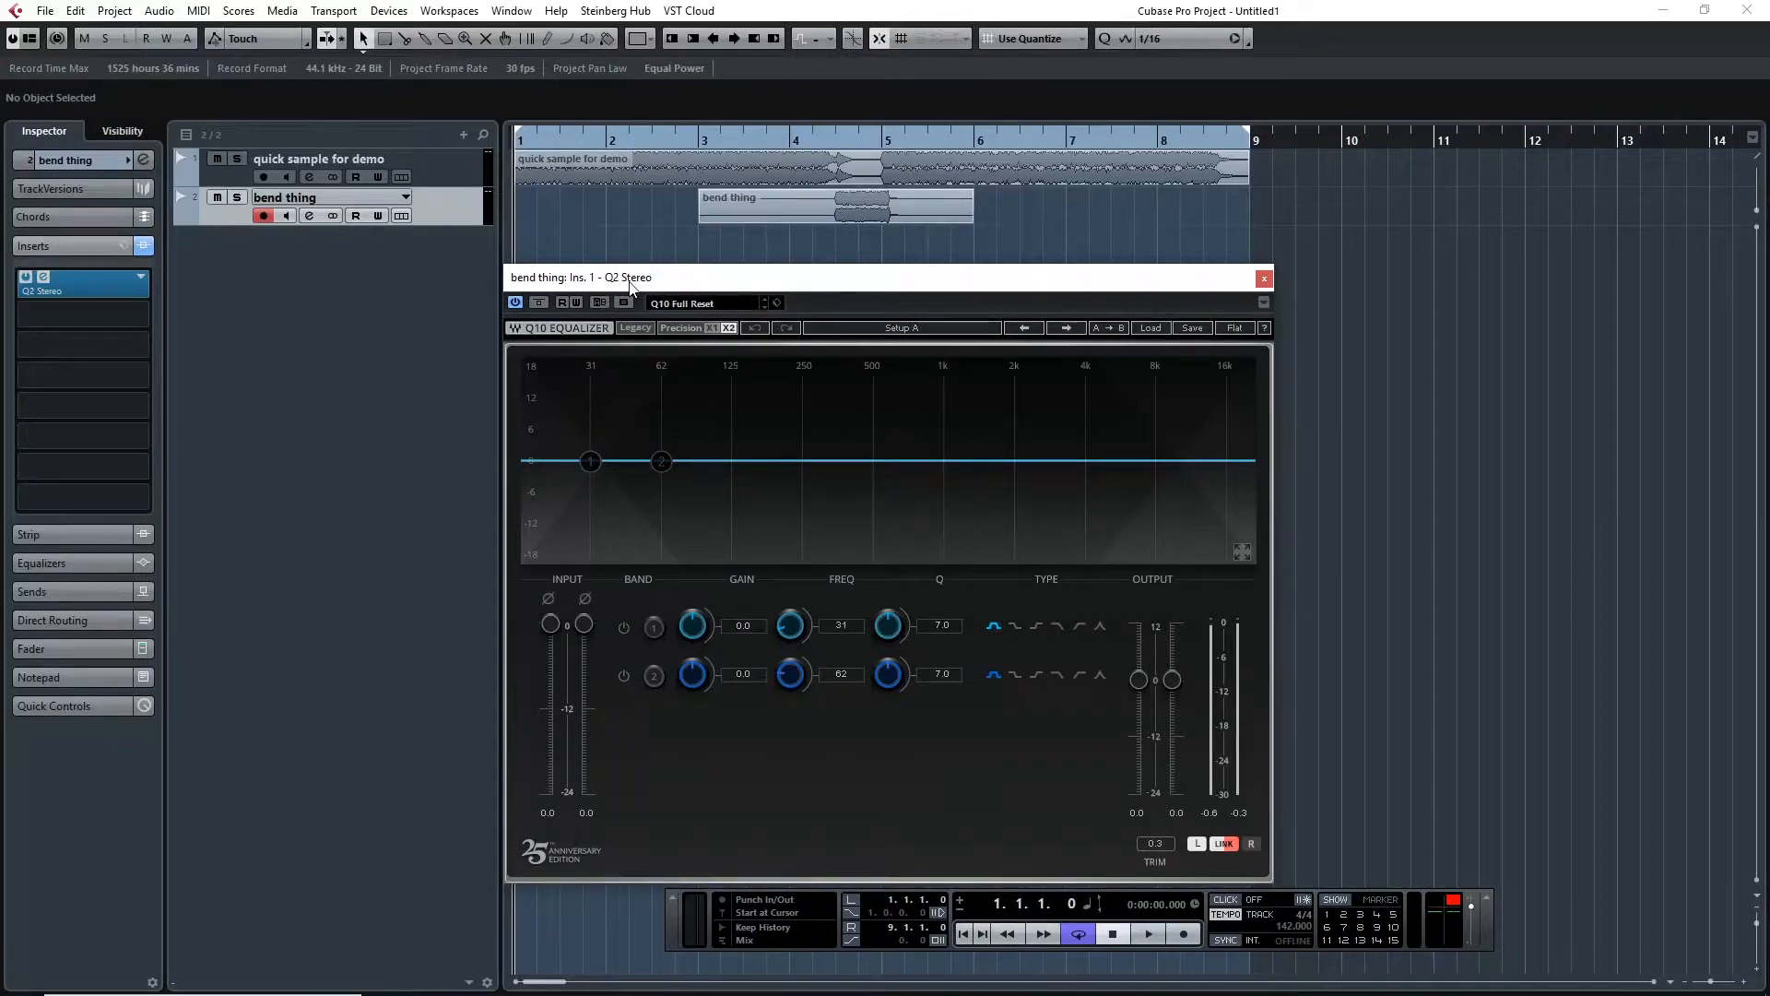
{"action": "left_click", "coordinate": [626, 628]}
{"action": "left_click", "coordinate": [839, 625]}
{"action": "type", "text": "150"}
{"action": "key", "text": "Return"}
{"action": "left_click", "coordinate": [1078, 625]}
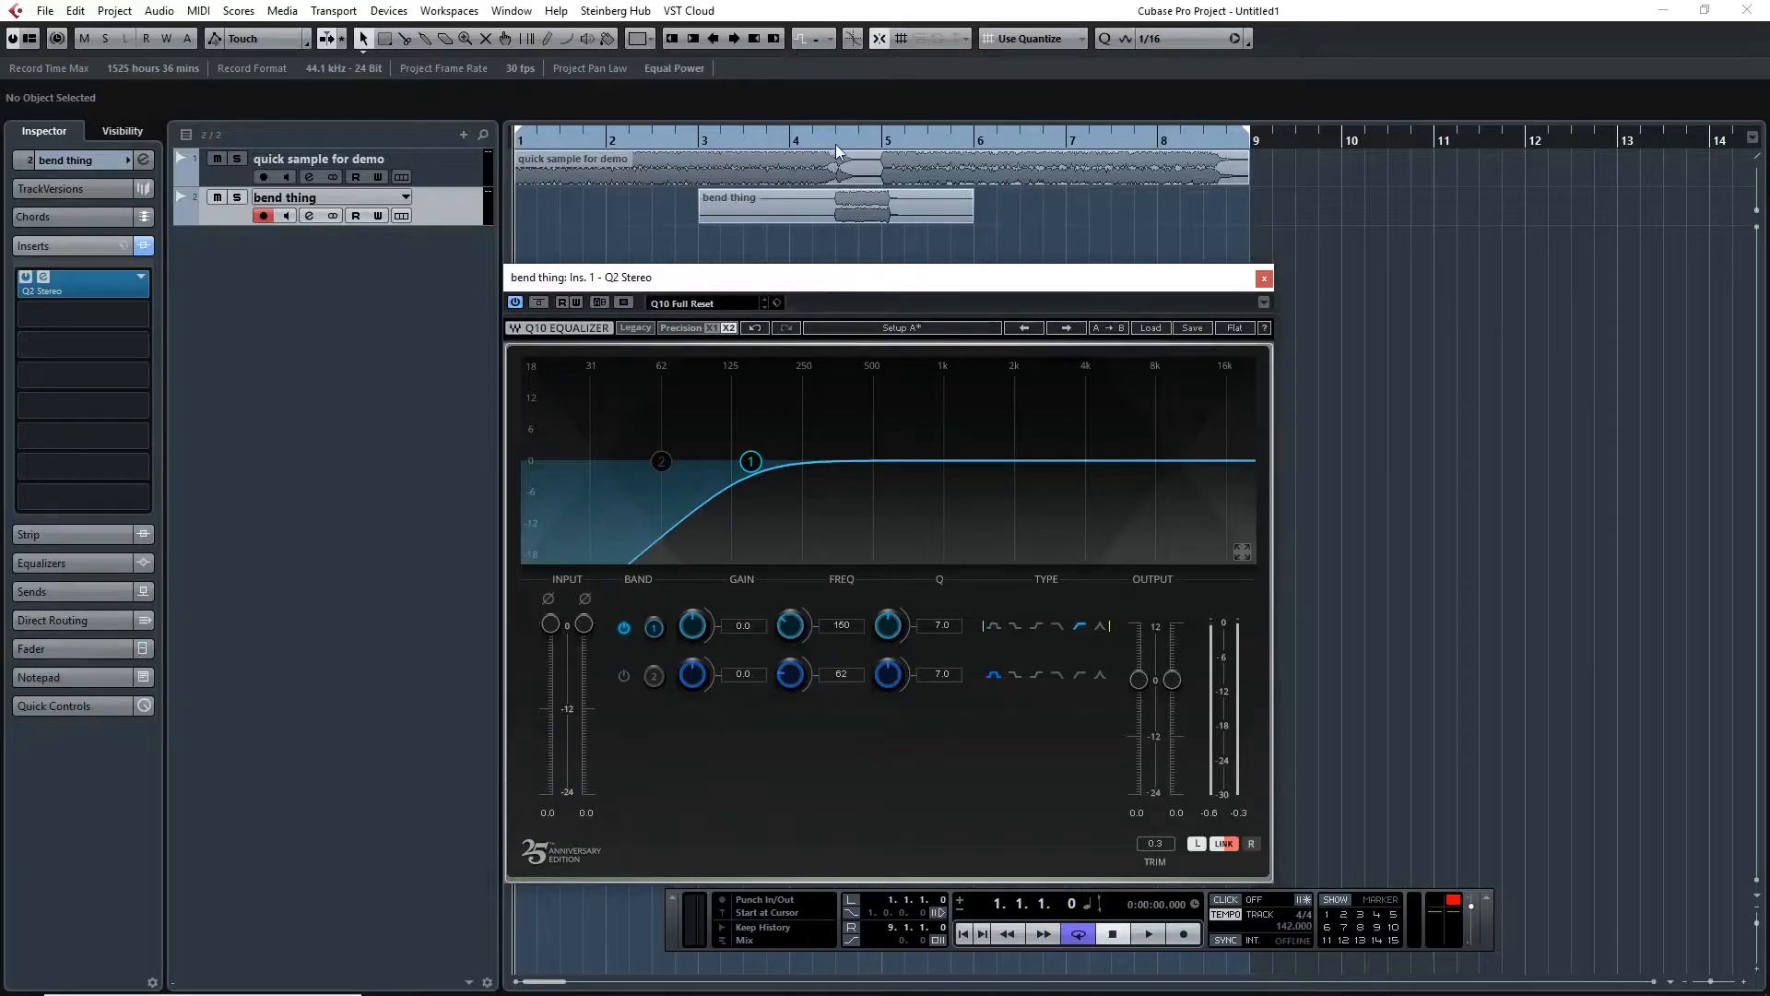
- Set the loop range around the bend sound, from 4.2.4 to 5.2.1, and place the cursor inside it
{"action": "left_click_drag", "start_coordinate": [832, 141], "coordinate": [906, 142]}
{"action": "left_click", "coordinate": [872, 142]}
{"action": "left_click", "coordinate": [237, 197]}
{"action": "left_click", "coordinate": [238, 197]}
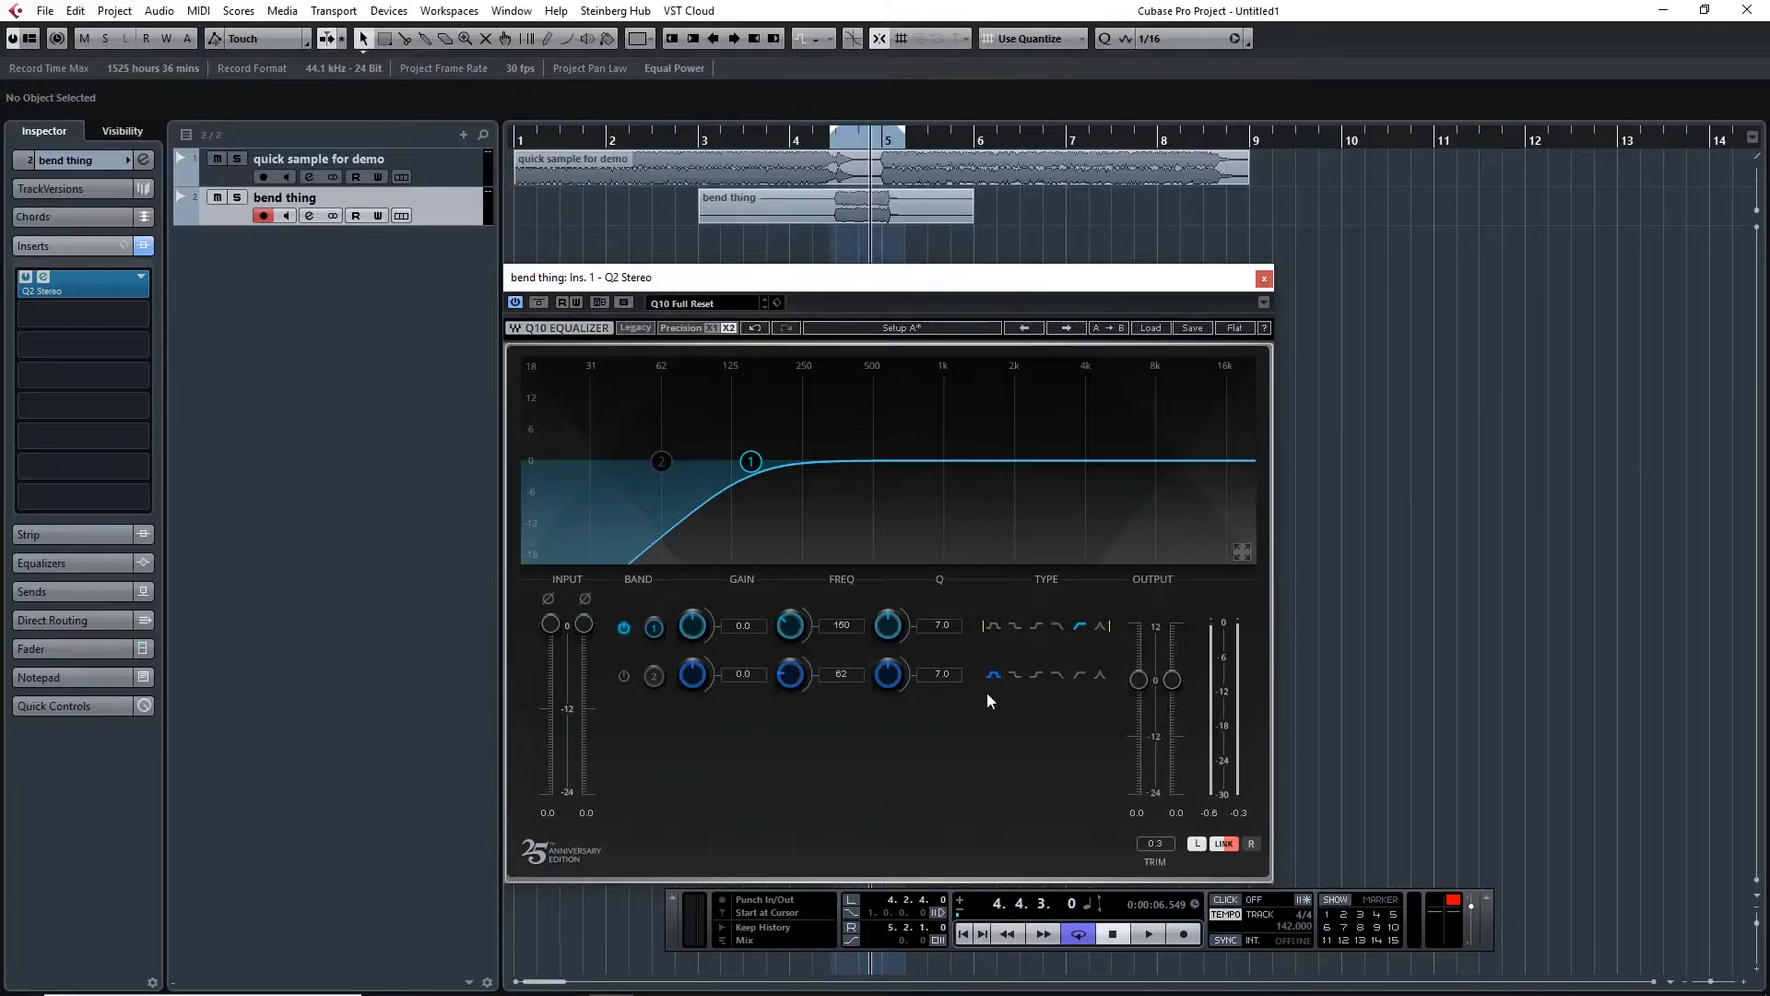
- While the loop plays, enable Q2 band 2 as a low-pass filter, set its frequency to 550 Hz, and close the equalizer
{"action": "key", "text": "space"}
{"action": "left_click", "coordinate": [623, 675]}
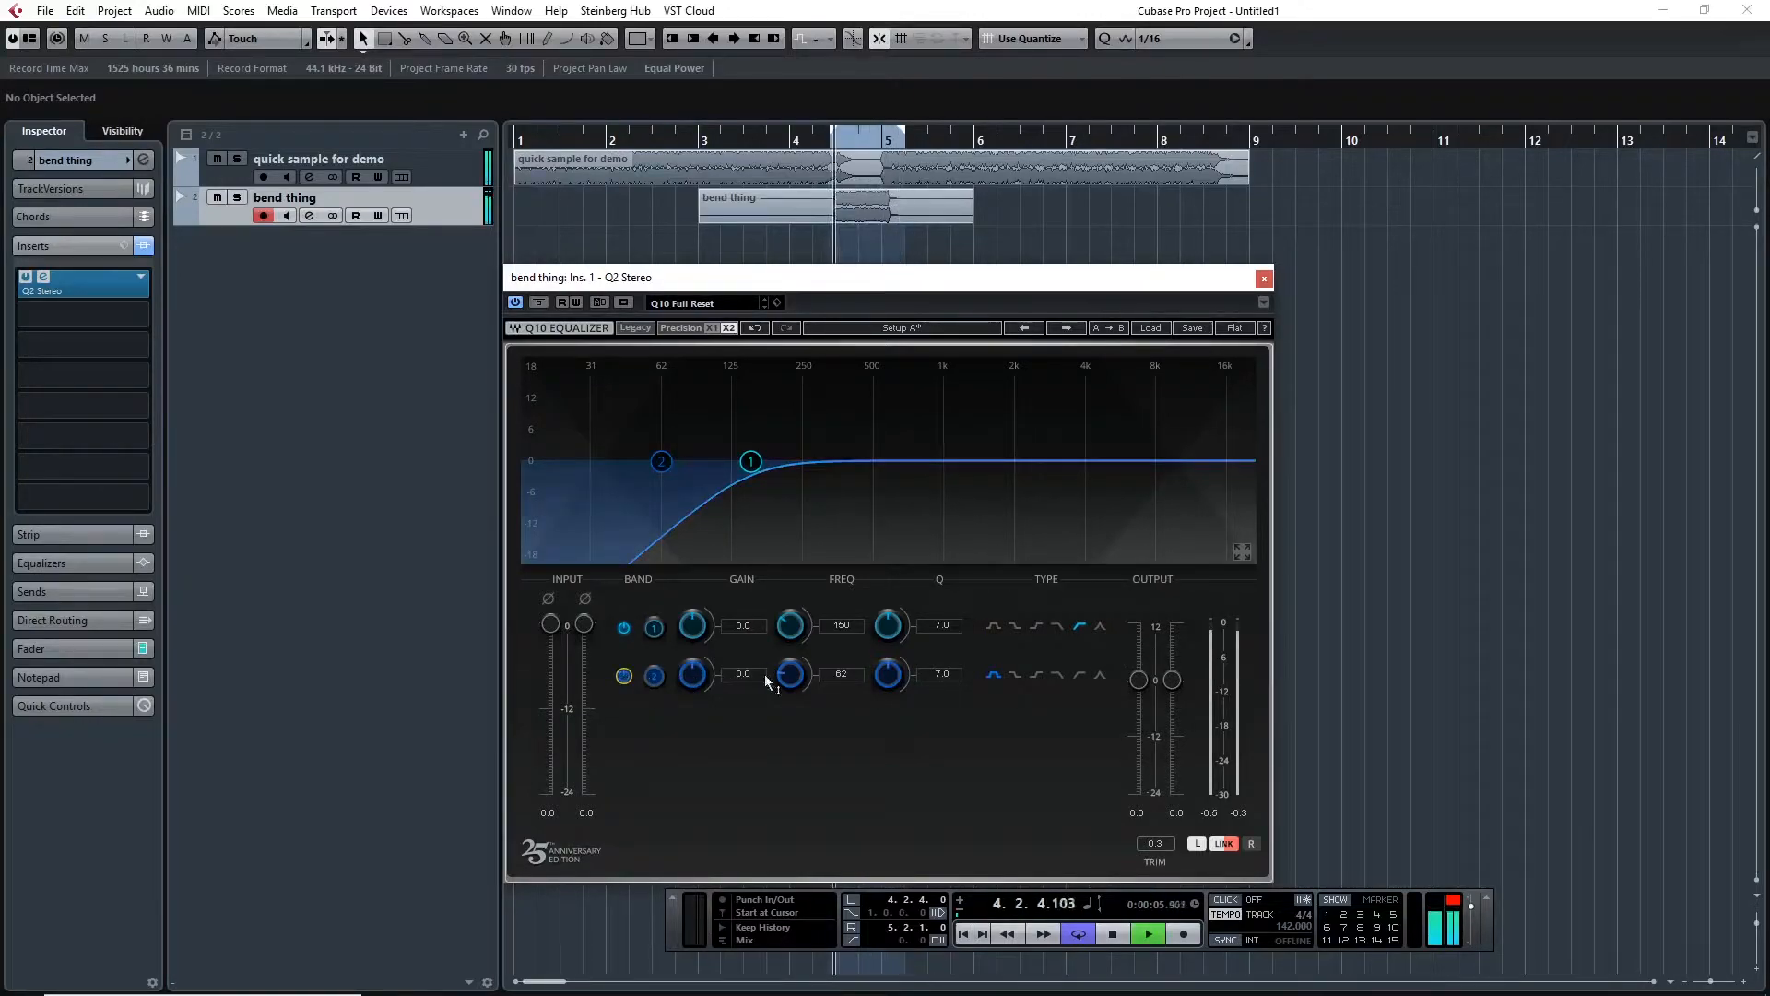
{"action": "left_click", "coordinate": [1078, 675]}
{"action": "left_click_drag", "start_coordinate": [796, 674], "coordinate": [791, 555]}
{"action": "left_click", "coordinate": [1057, 674]}
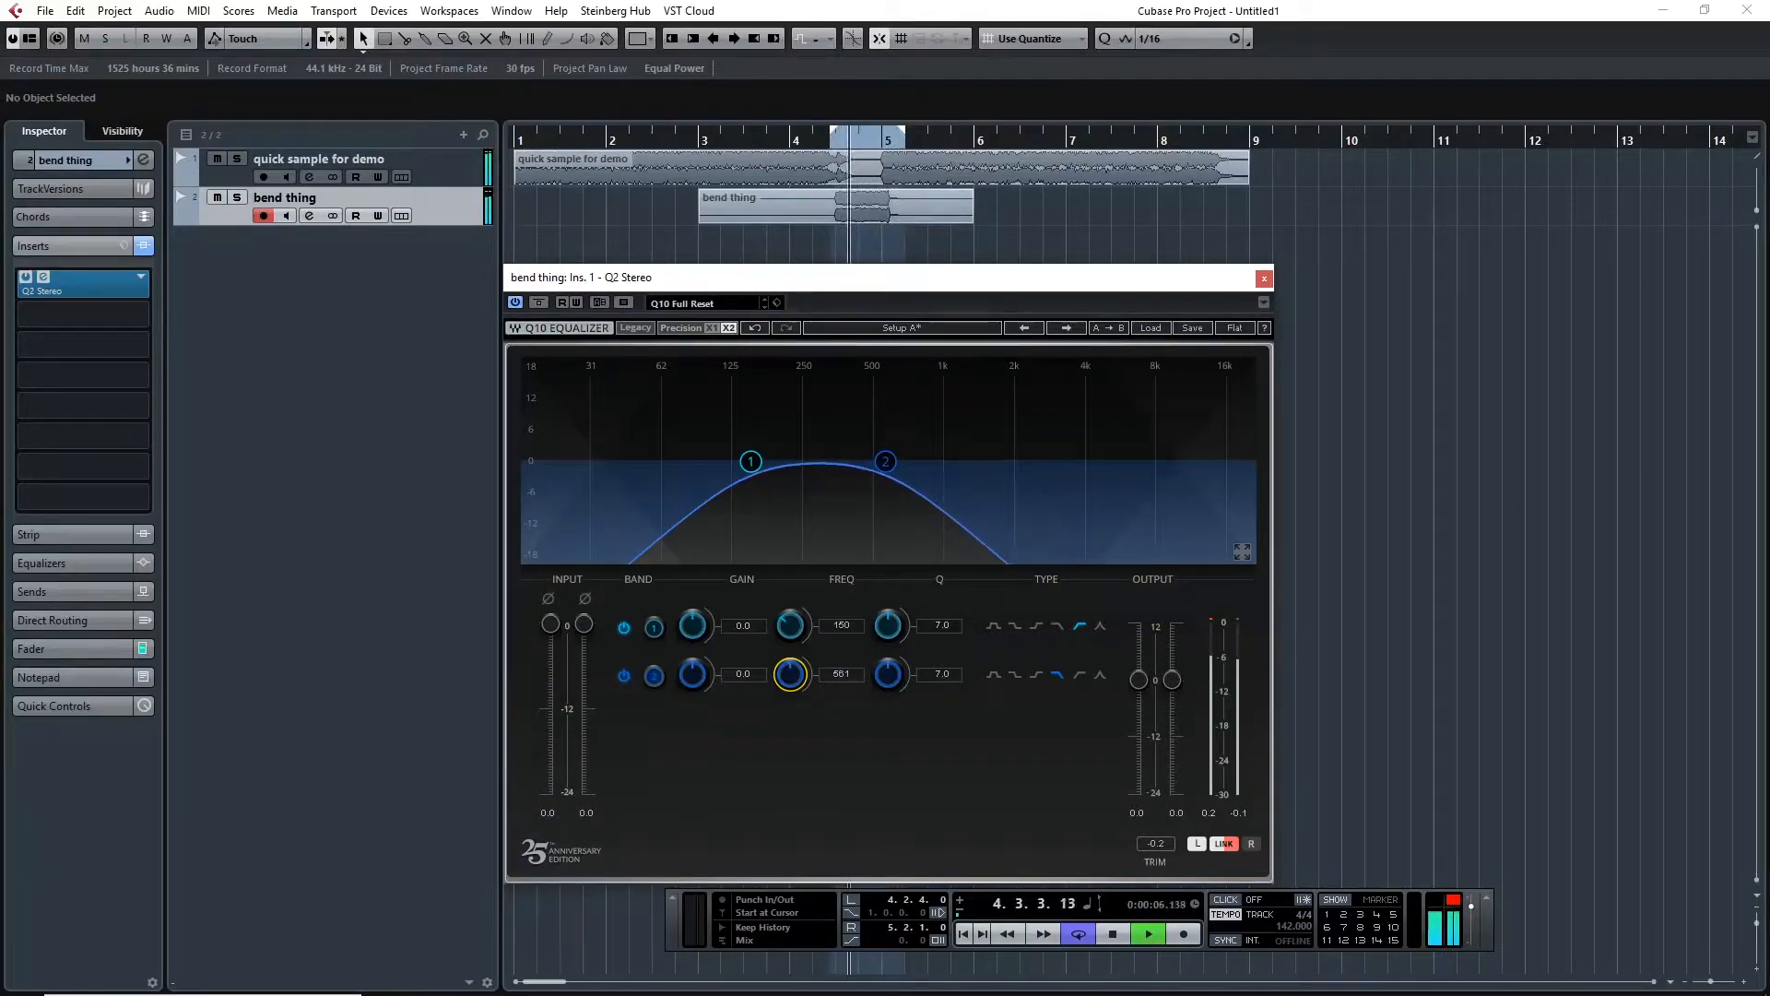
{"action": "key", "text": "space"}
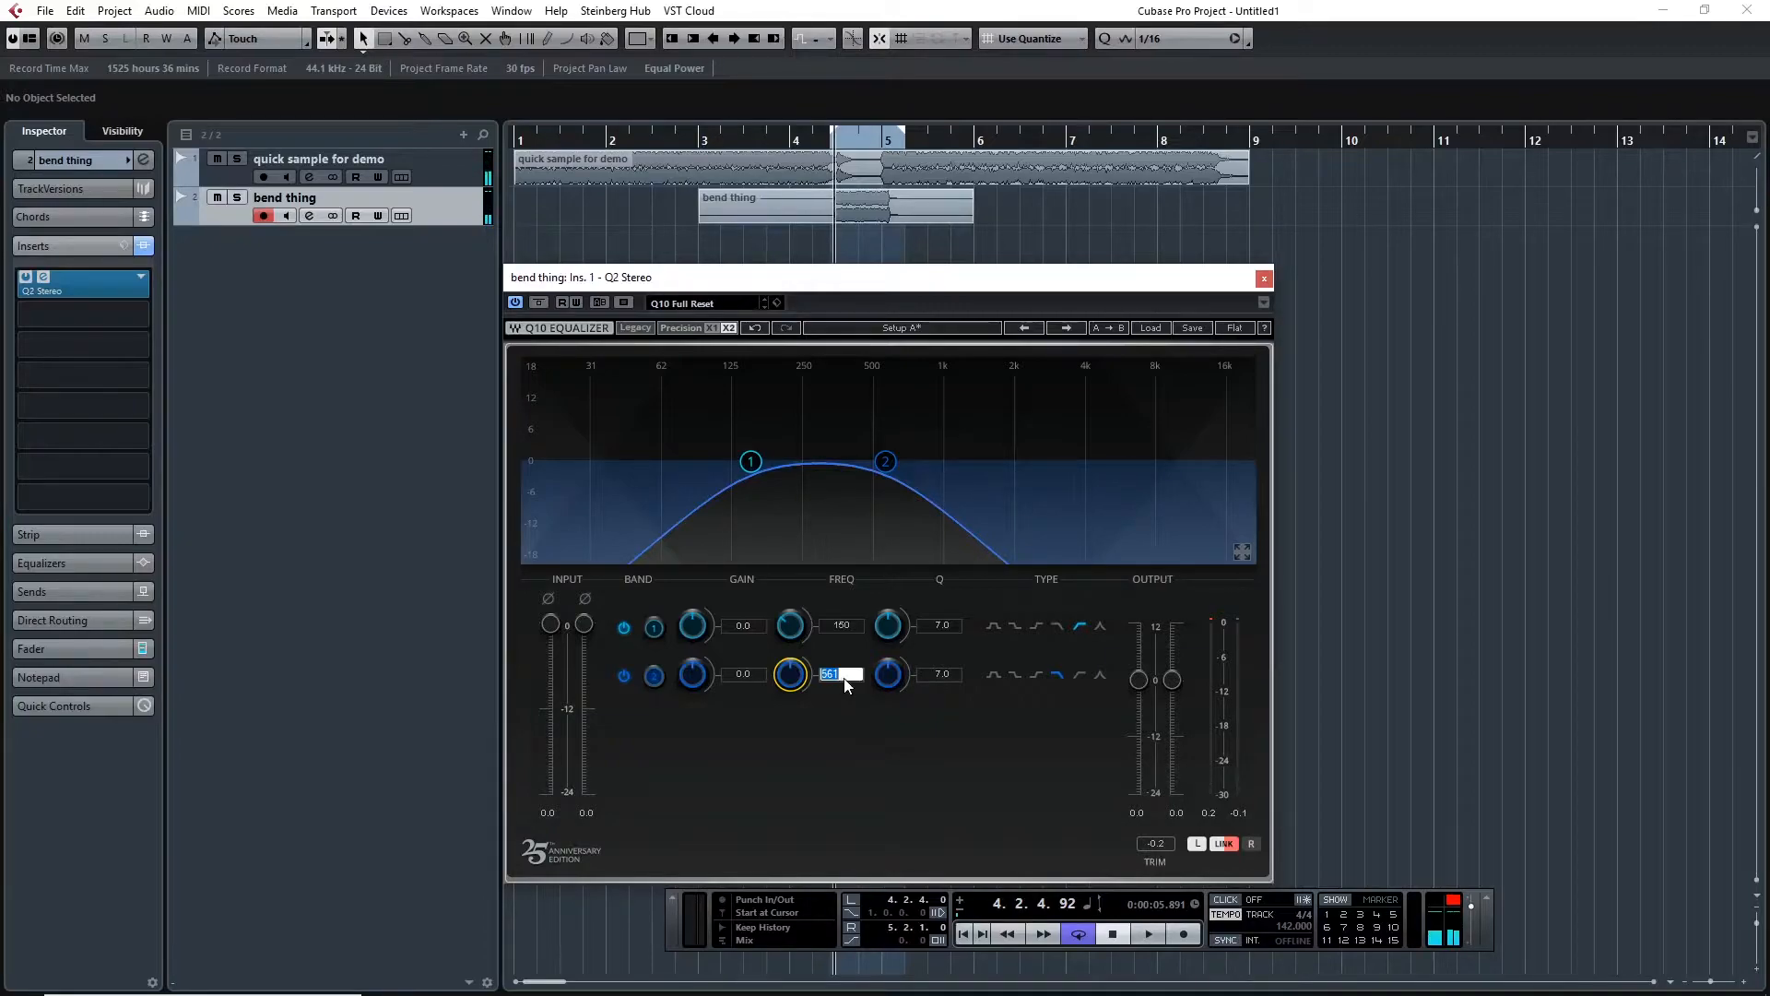
{"action": "type", "text": "550"}
{"action": "key", "text": "Return"}
{"action": "left_click", "coordinate": [1264, 278]}
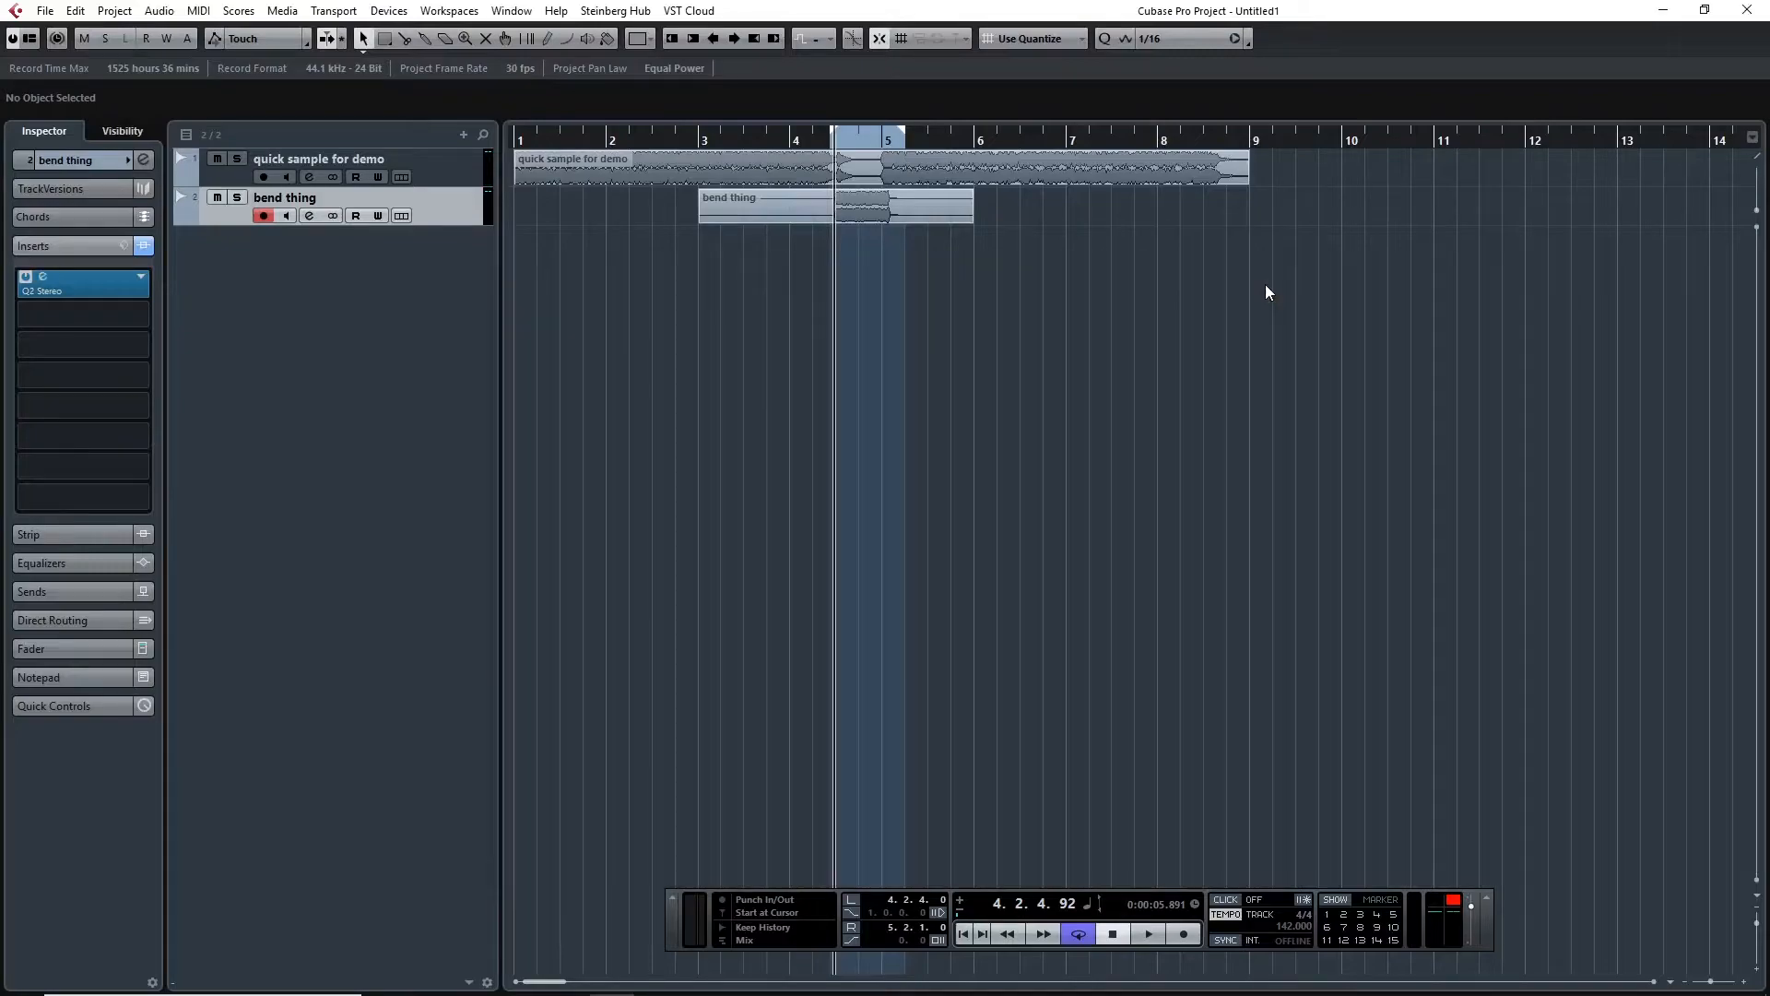
- Show the automation lane of the bend thing track and enable automation reading on it
{"action": "right_click", "coordinate": [238, 218]}
{"action": "left_click", "coordinate": [345, 458]}
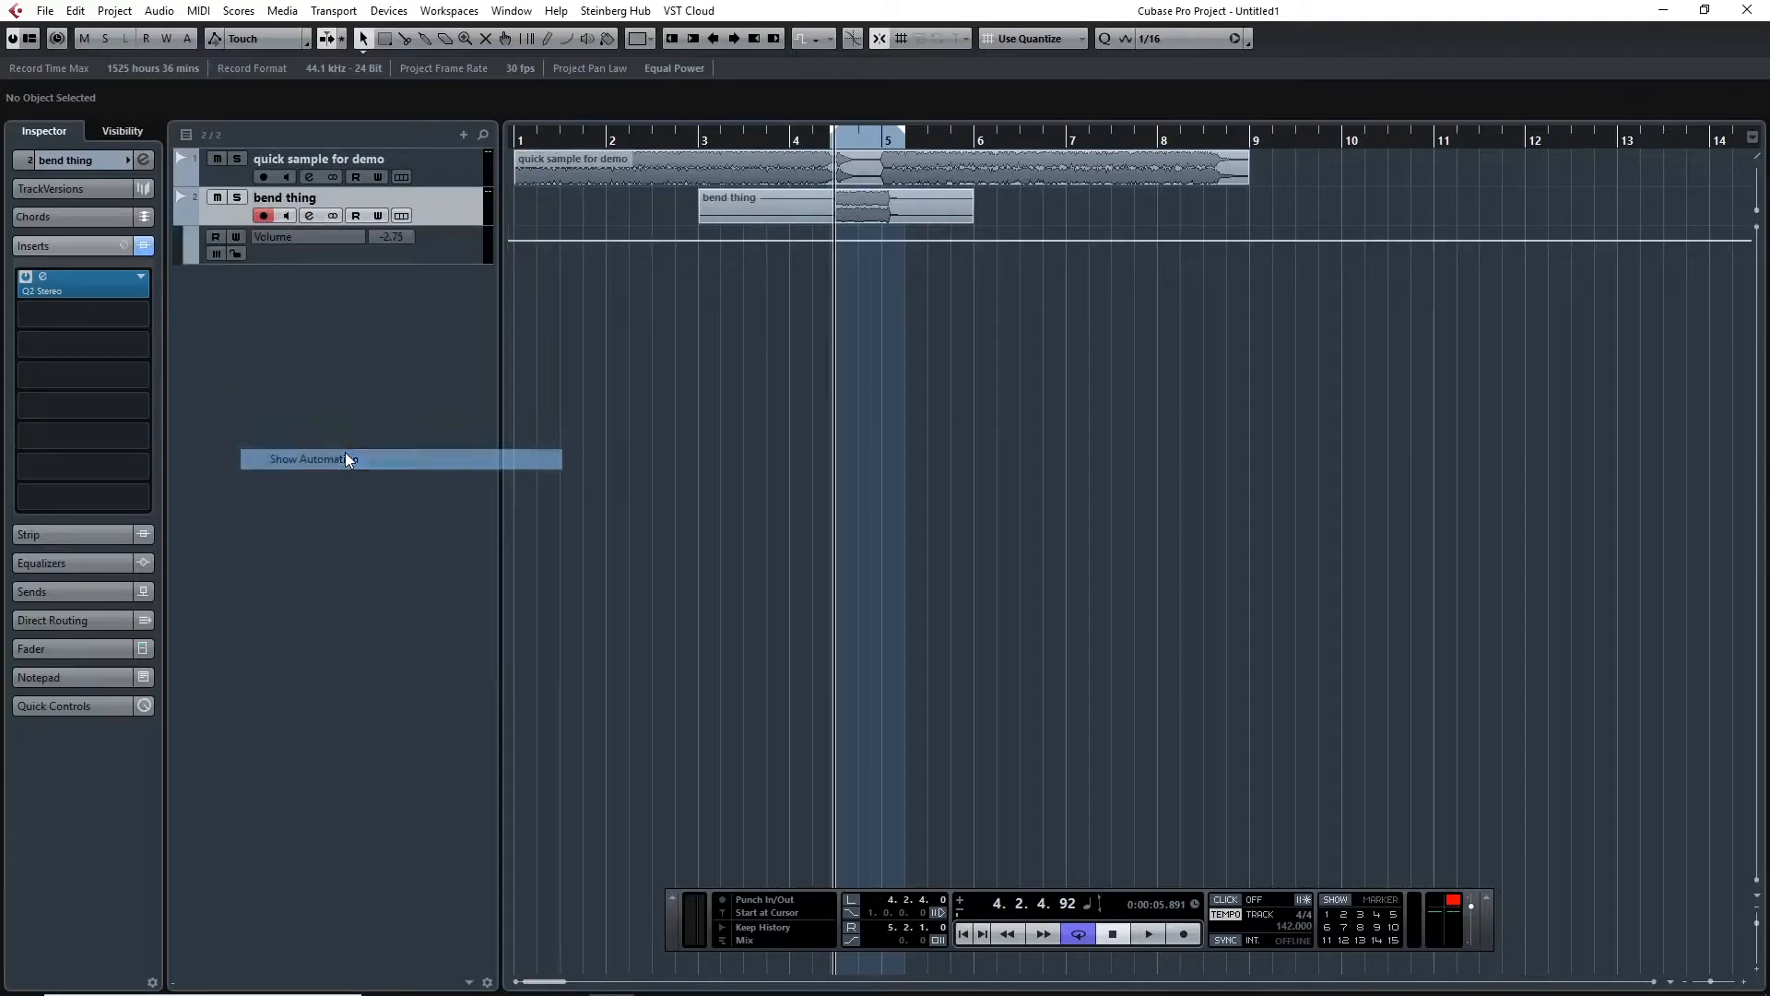
{"action": "left_click", "coordinate": [216, 237]}
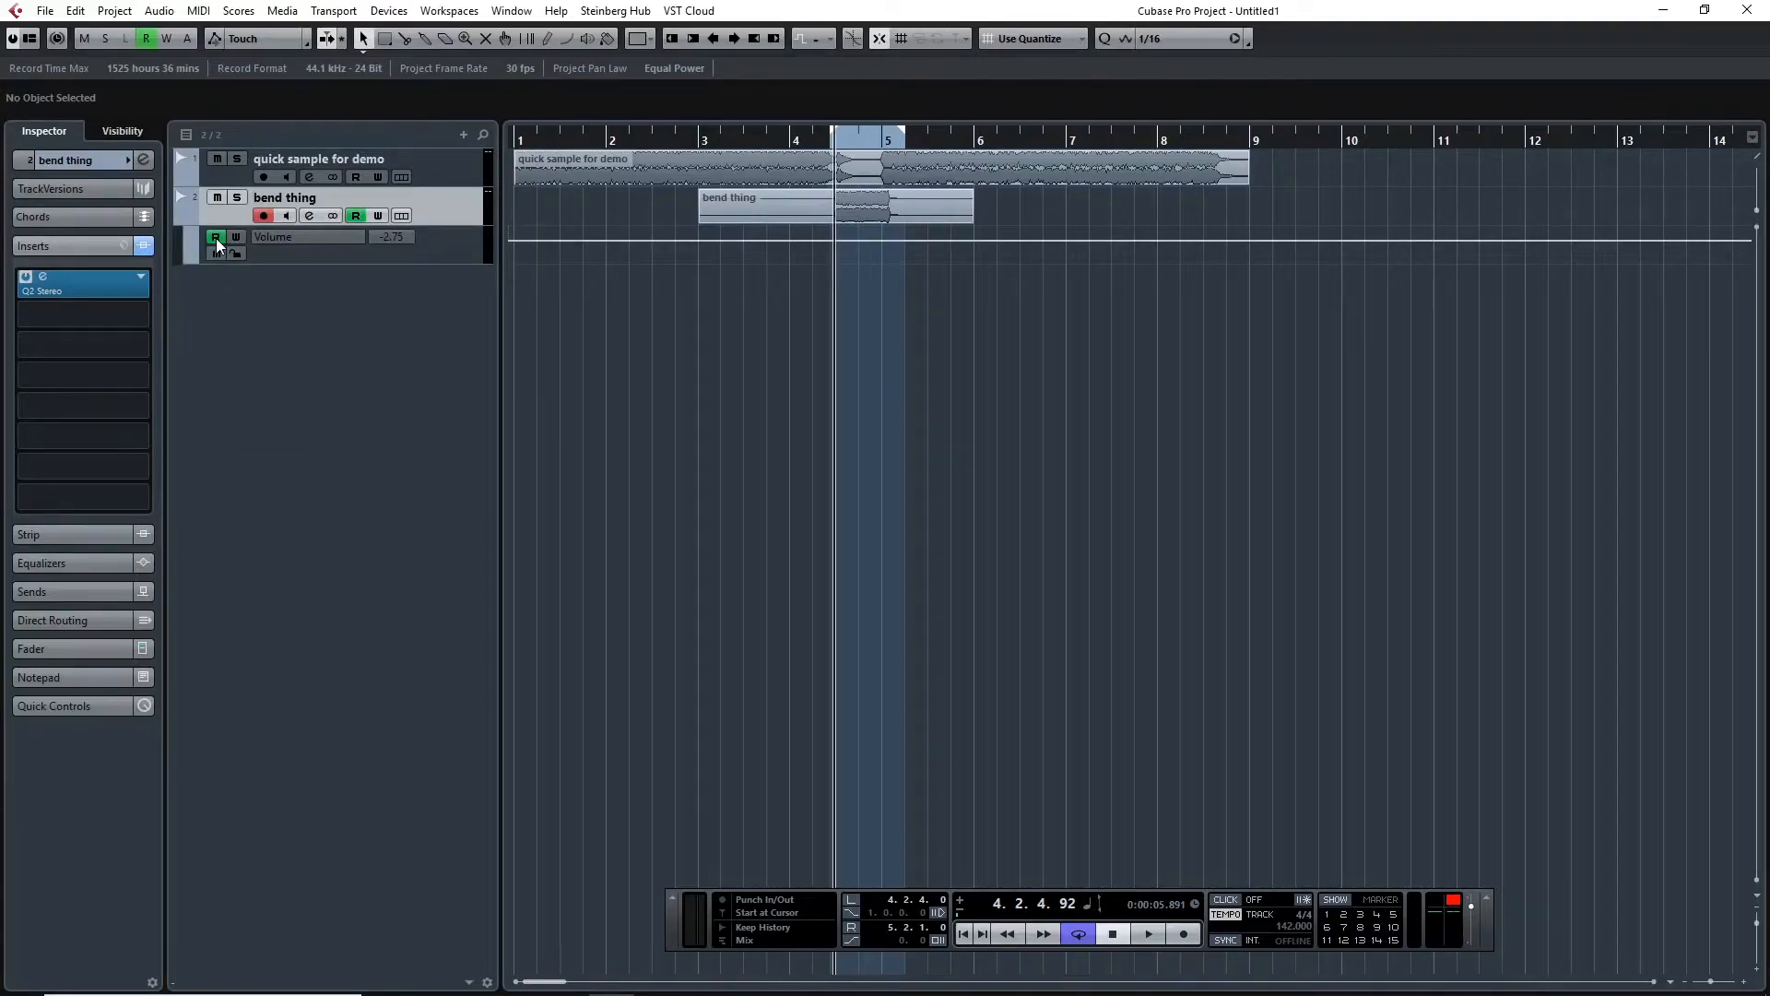
- Assign the Q2 Stereo Band 2 Frq parameter to the automation lane and check it against the equalizer's settings
{"action": "left_click", "coordinate": [286, 240]}
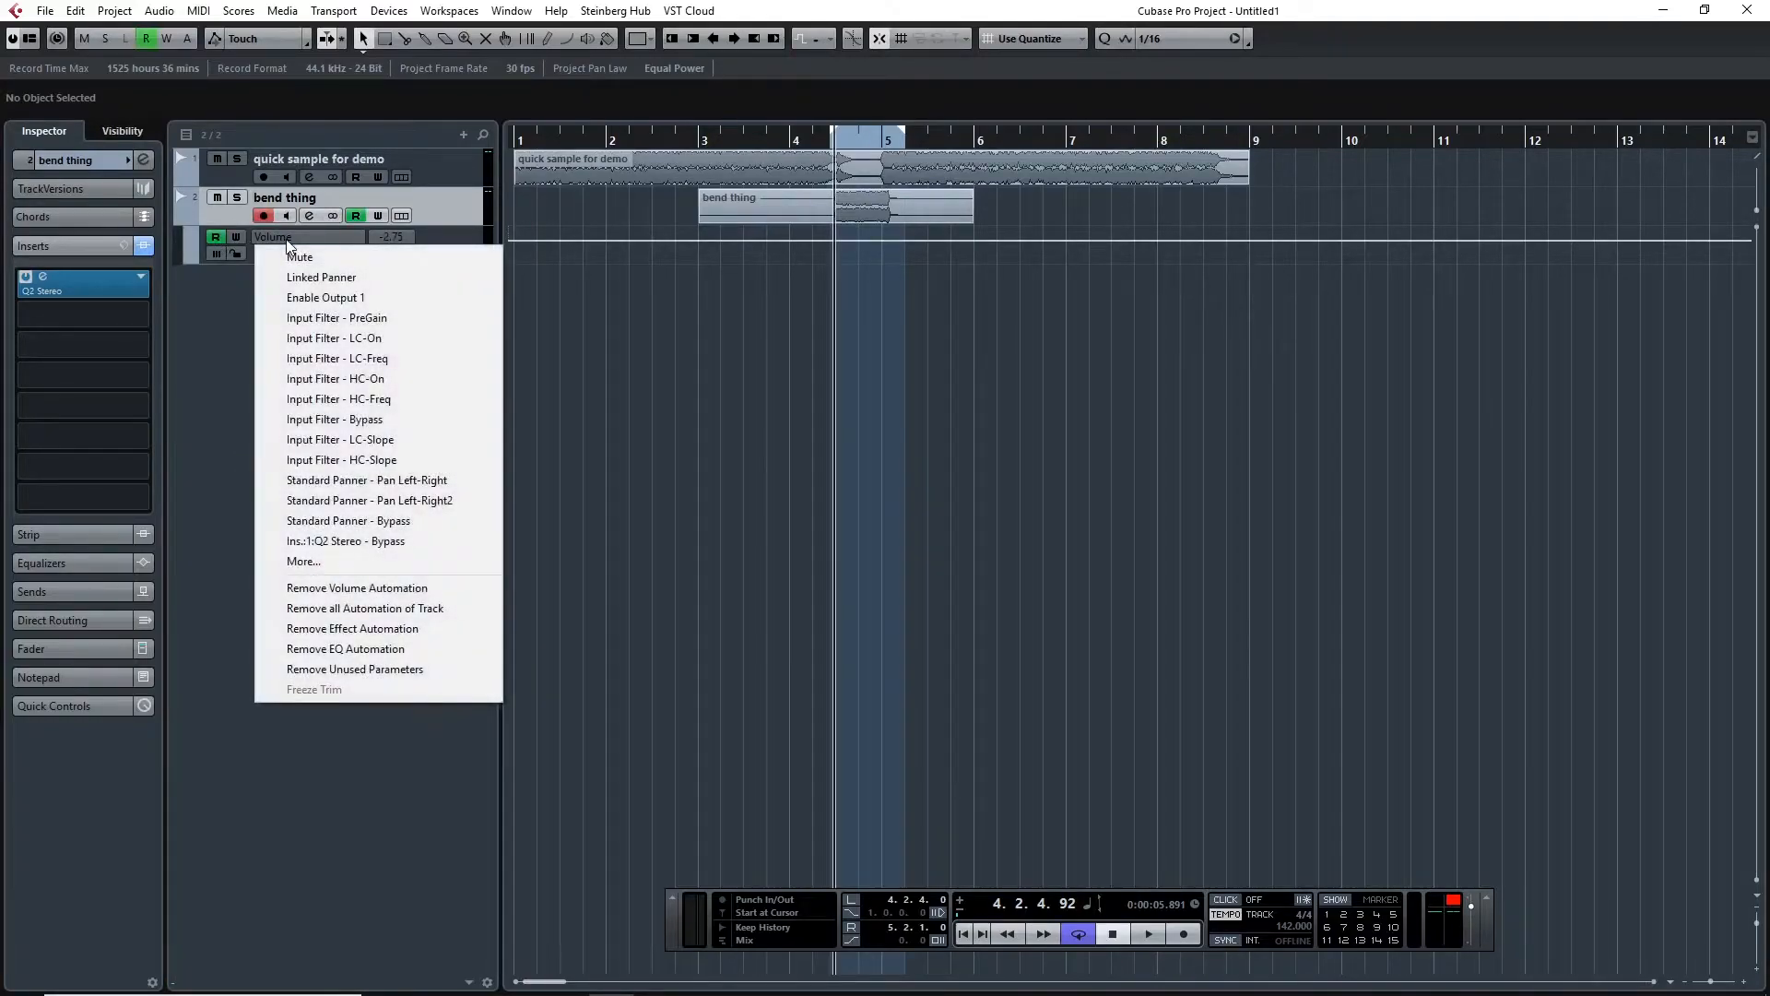
{"action": "left_click", "coordinate": [397, 563]}
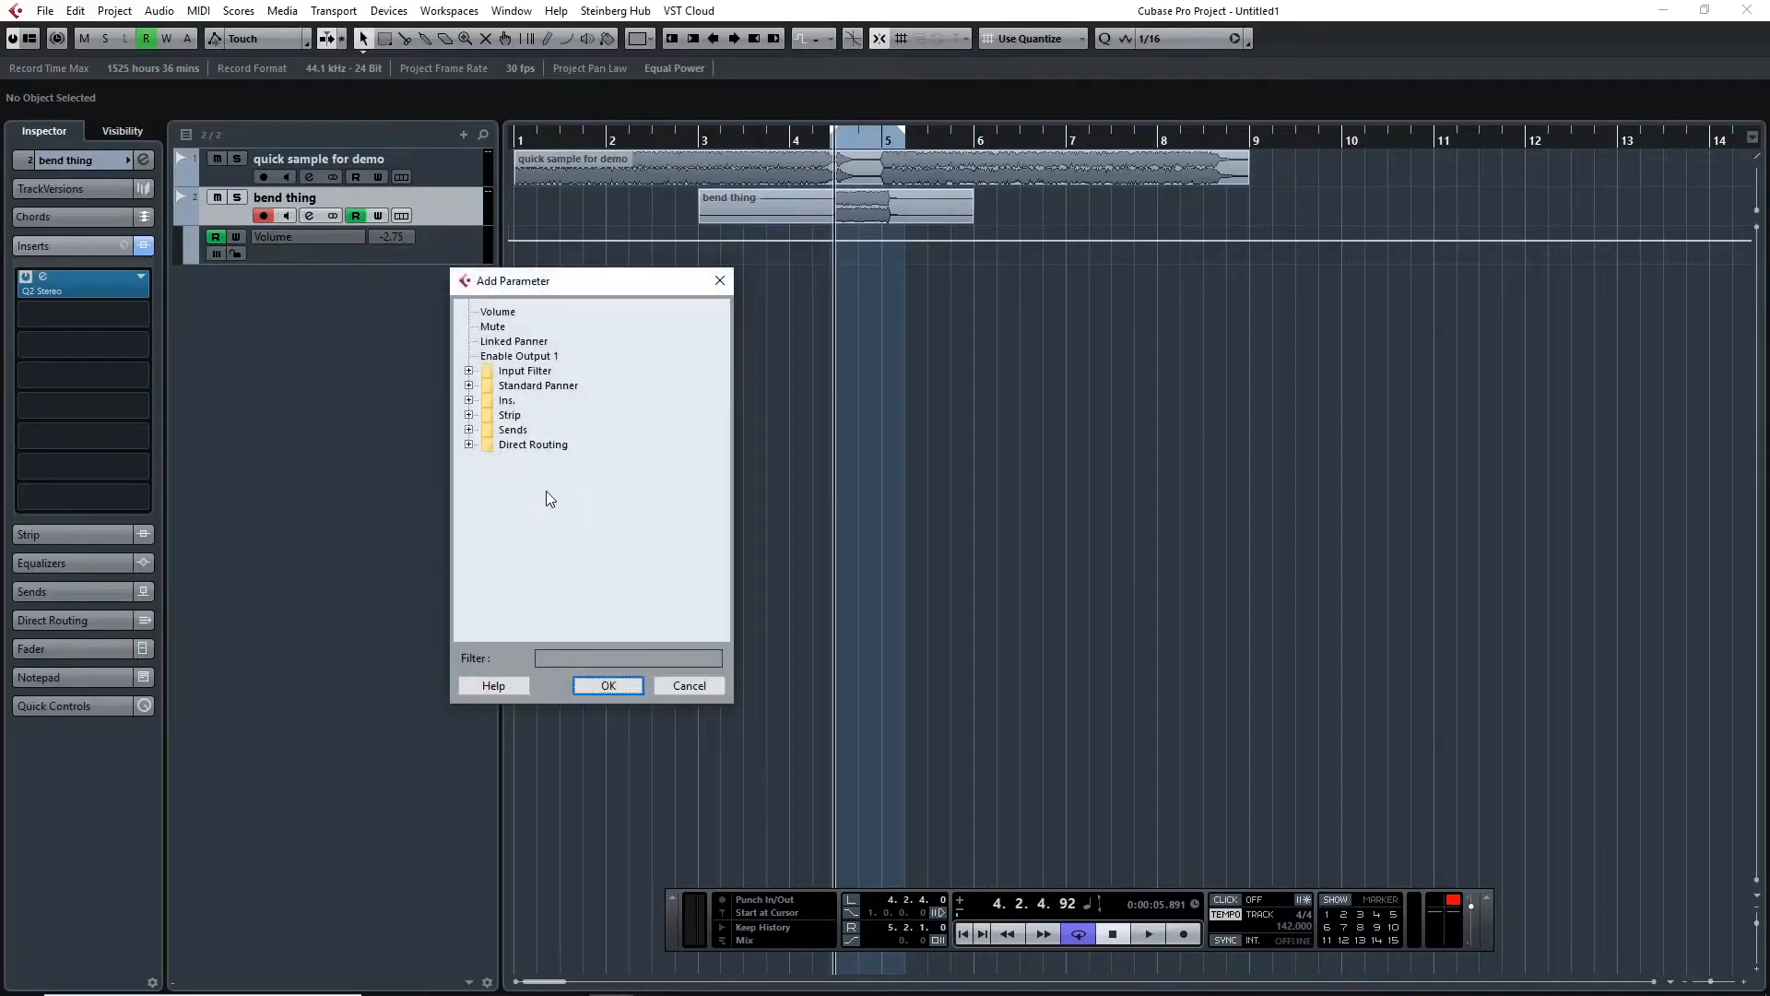
{"action": "left_click", "coordinate": [469, 401]}
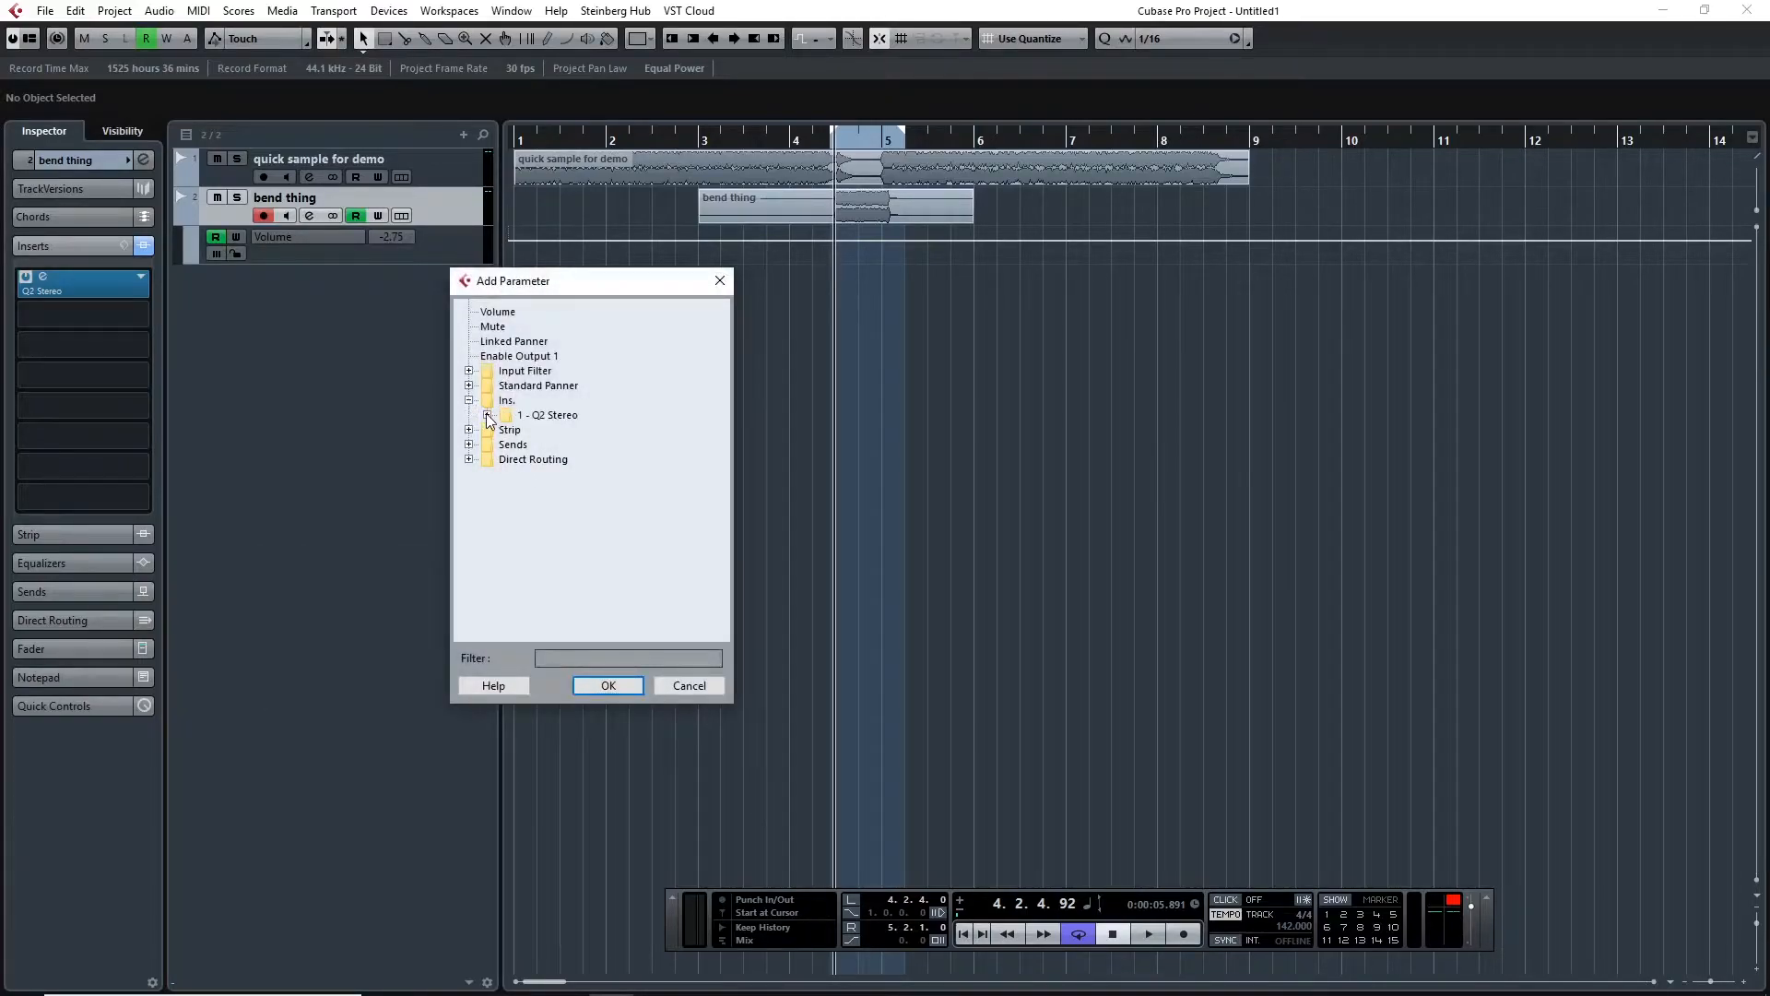
{"action": "left_click", "coordinate": [487, 415]}
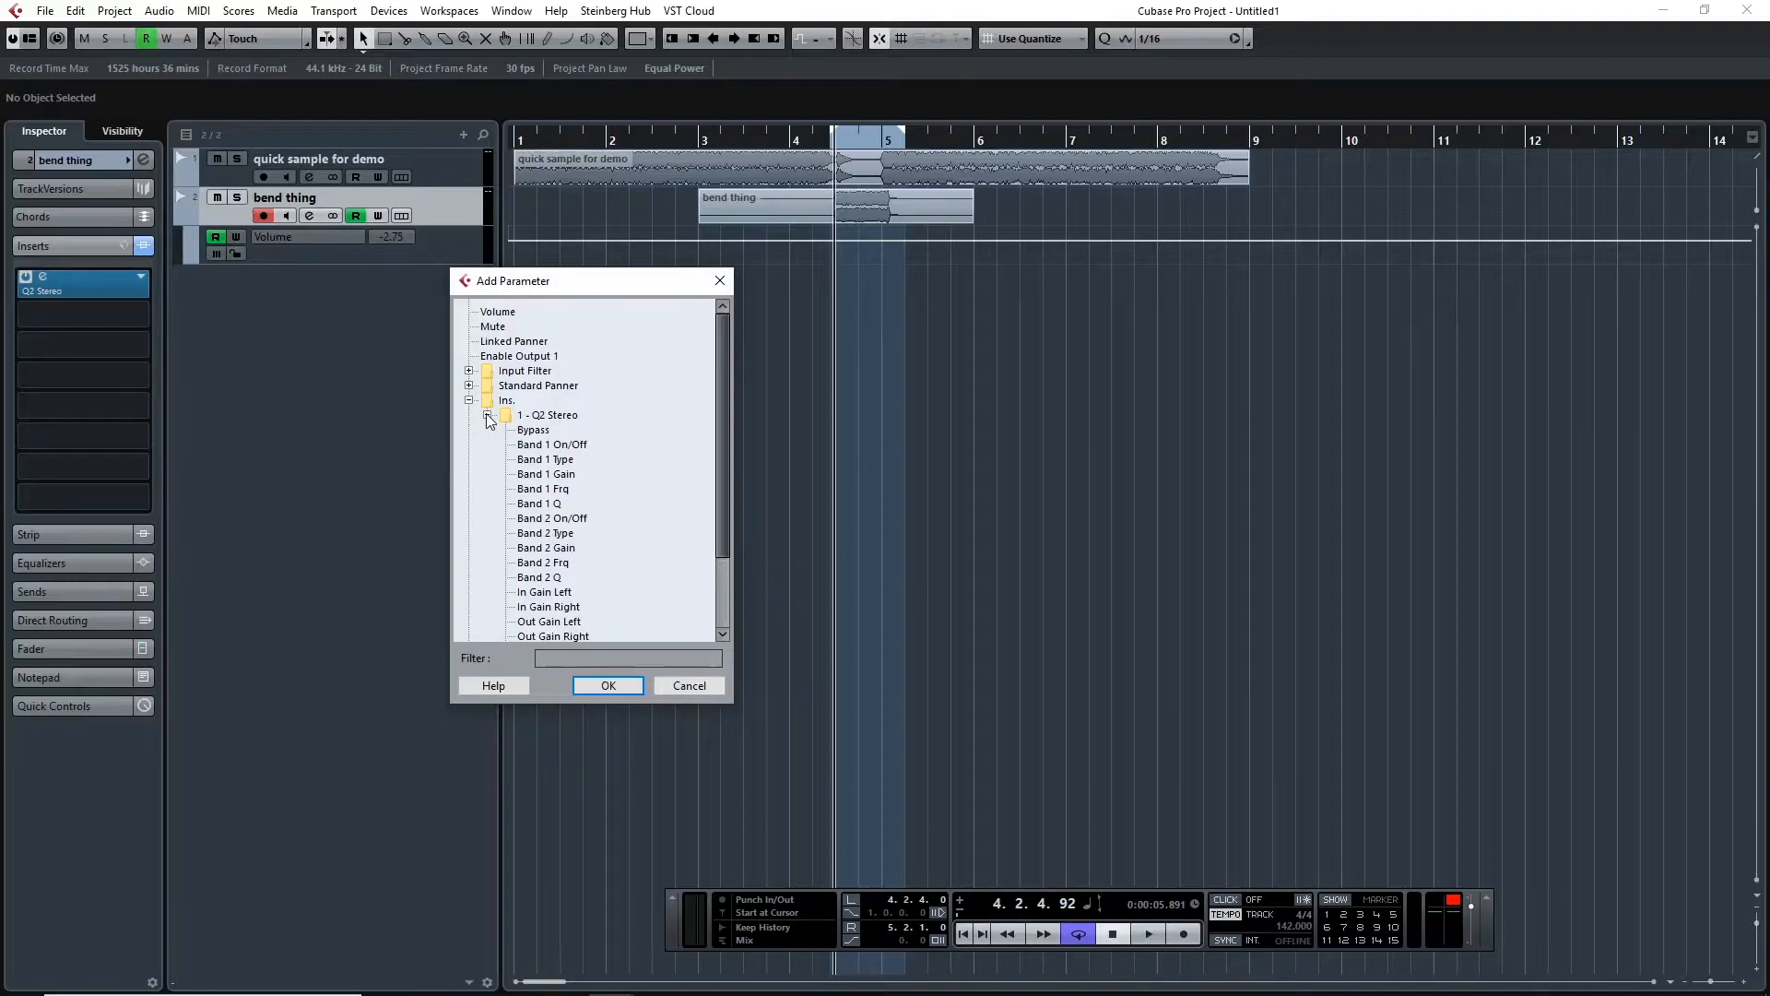
{"action": "left_click", "coordinate": [554, 562]}
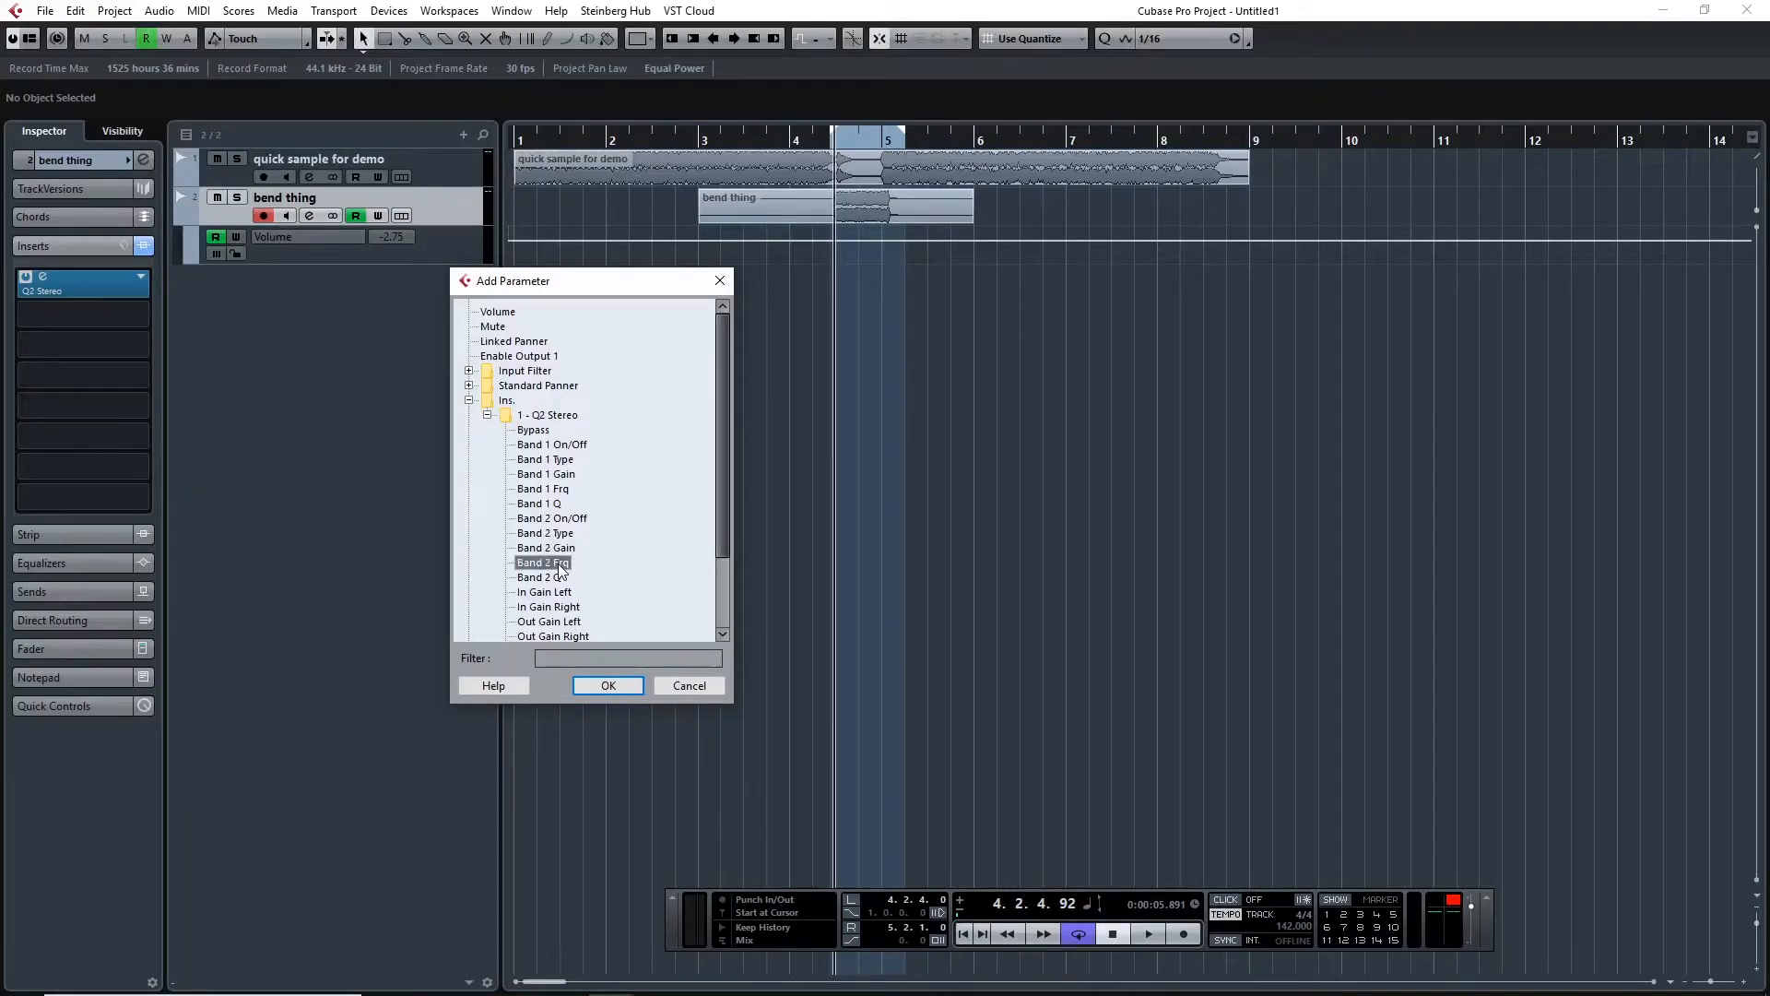
{"action": "left_click", "coordinate": [620, 686]}
{"action": "left_click", "coordinate": [43, 276]}
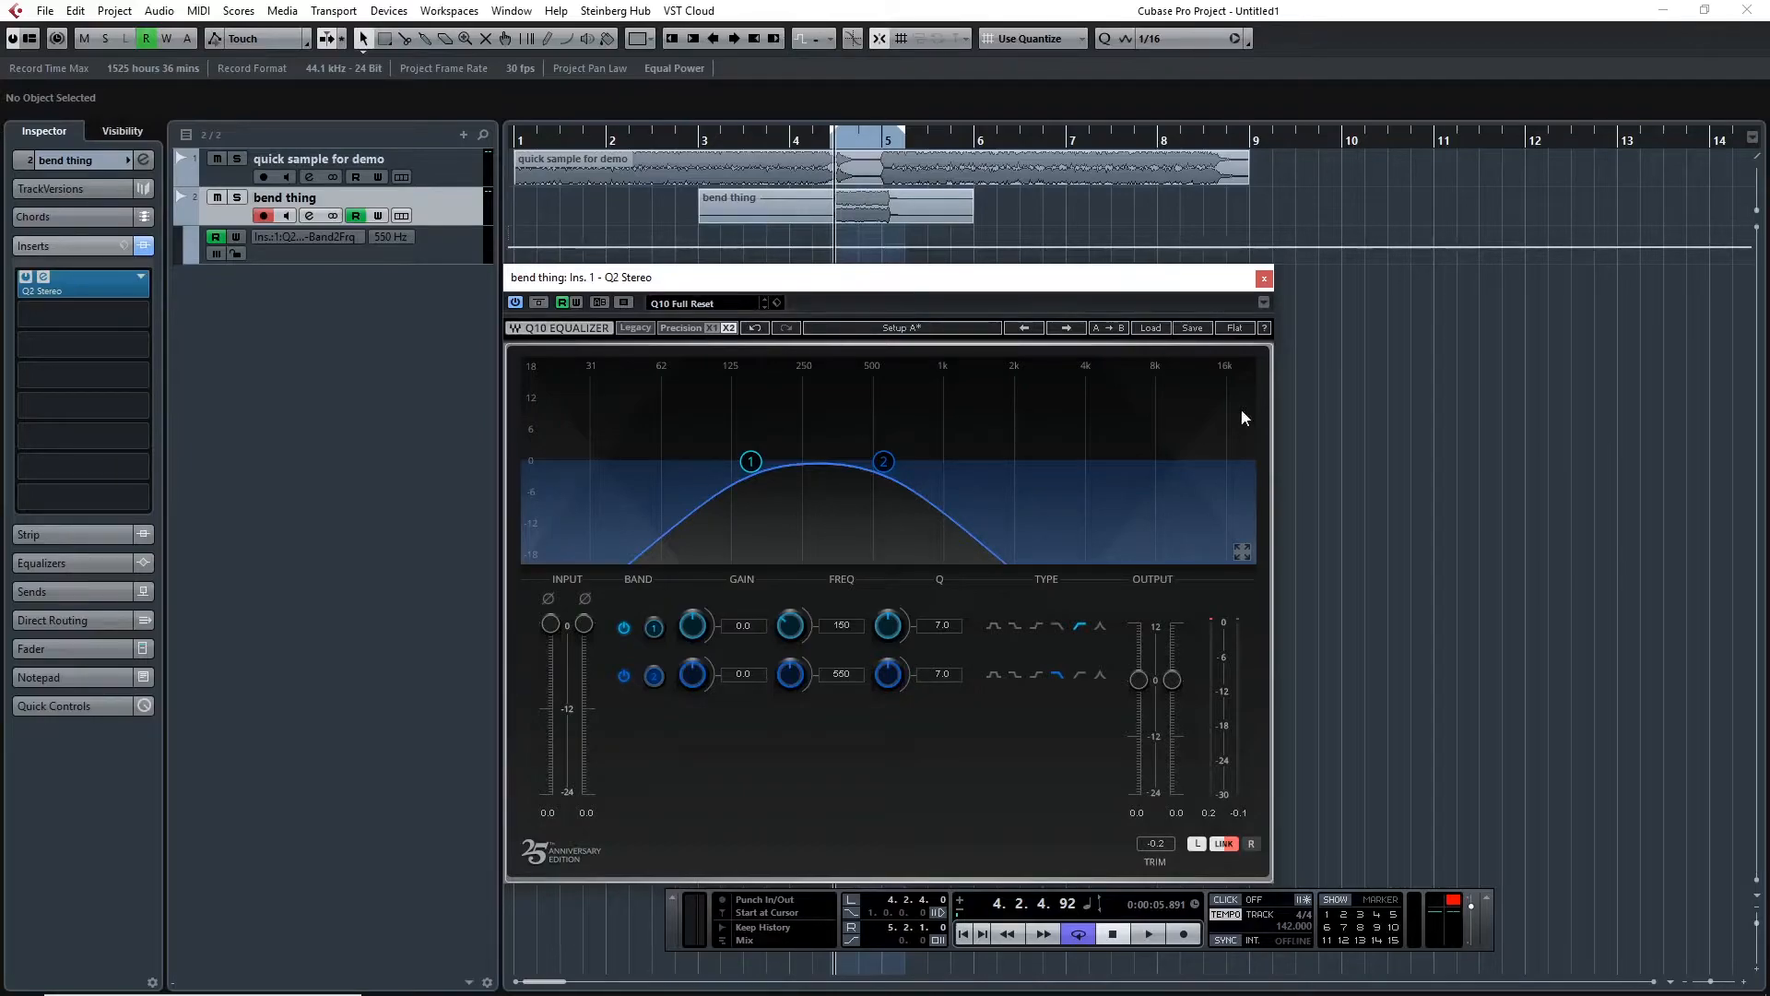
{"action": "left_click", "coordinate": [1264, 278]}
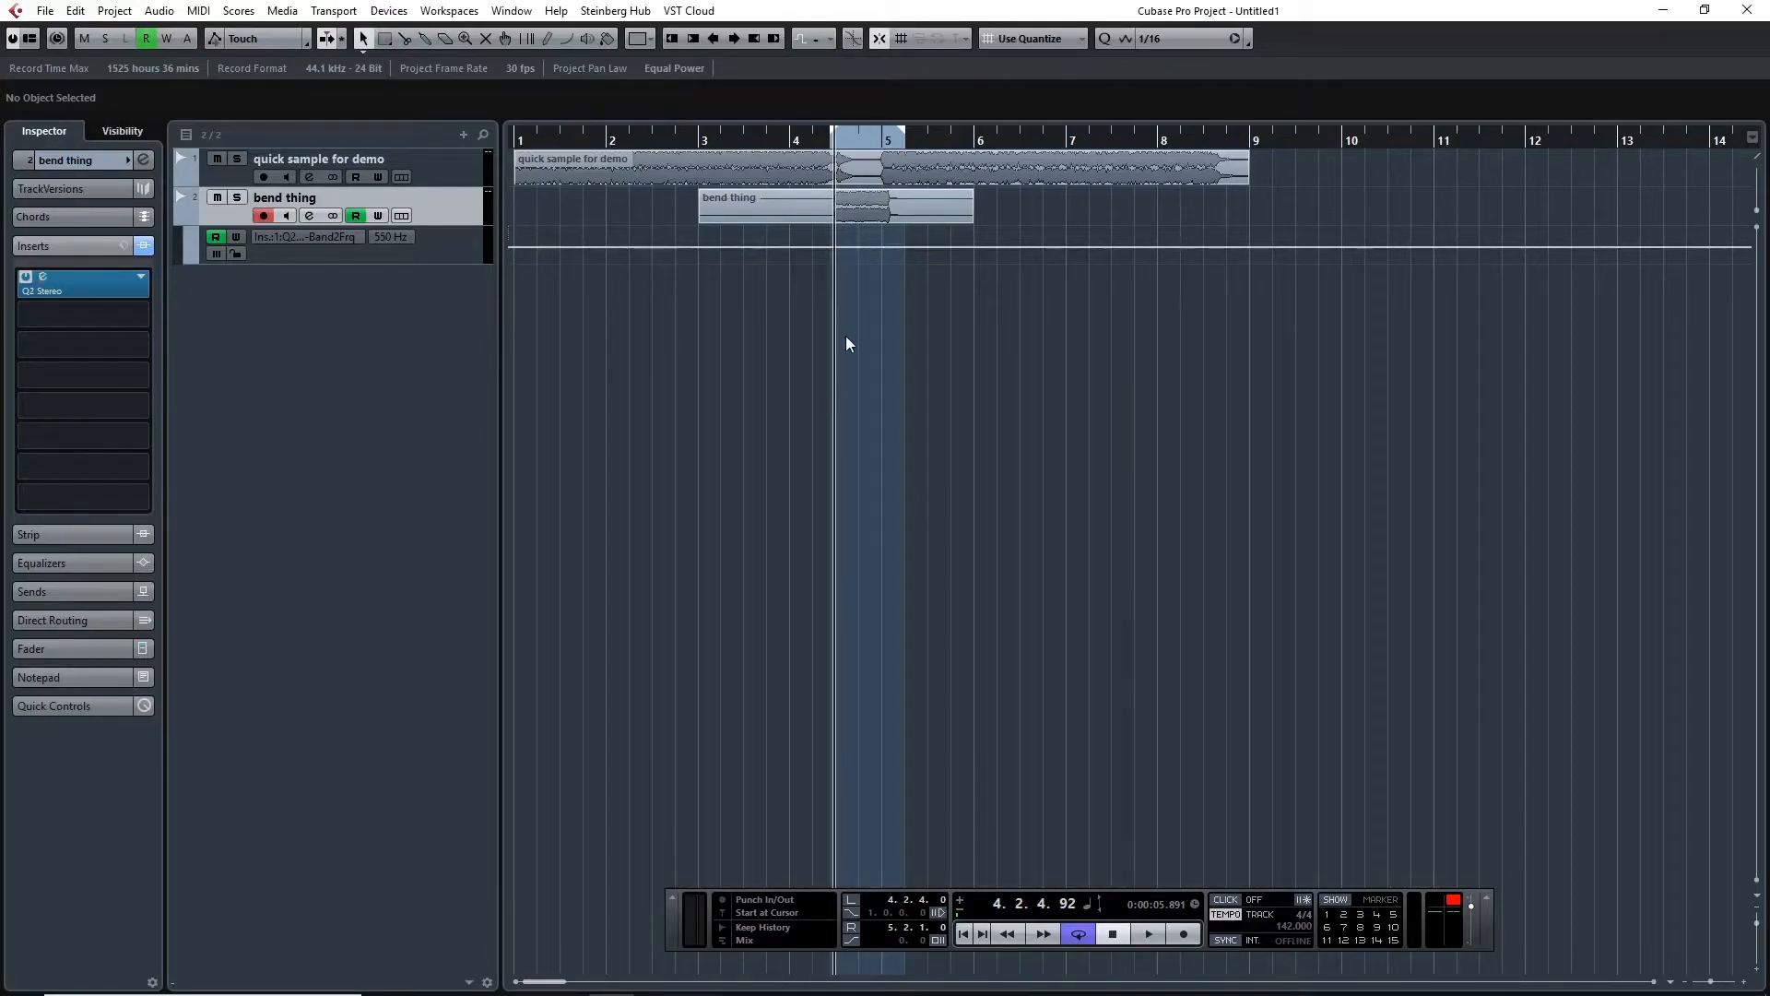
- Add a 550 Hz point to the Band 2 Frq automation at 4.3.1.0, where the bend sound starts
{"action": "scroll", "coordinate": [847, 346], "scroll_direction": "up", "scroll_amount": 5}
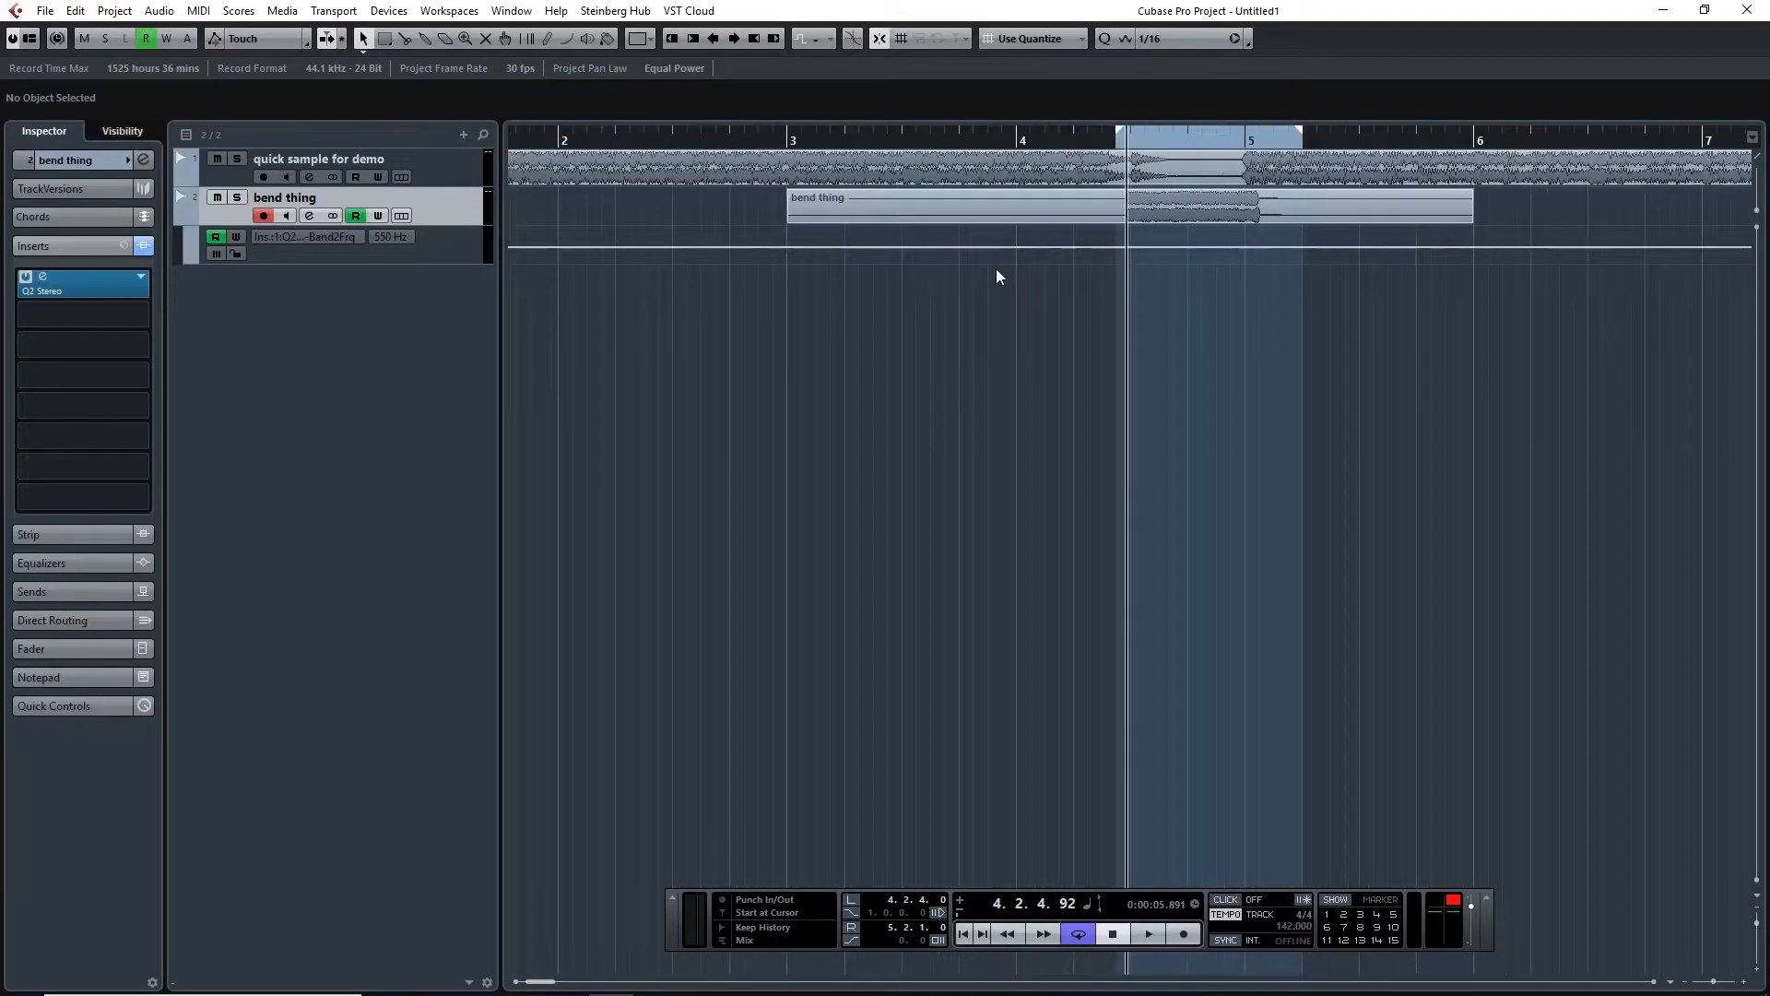
{"action": "scroll", "coordinate": [1181, 243], "scroll_direction": "up", "scroll_amount": 2}
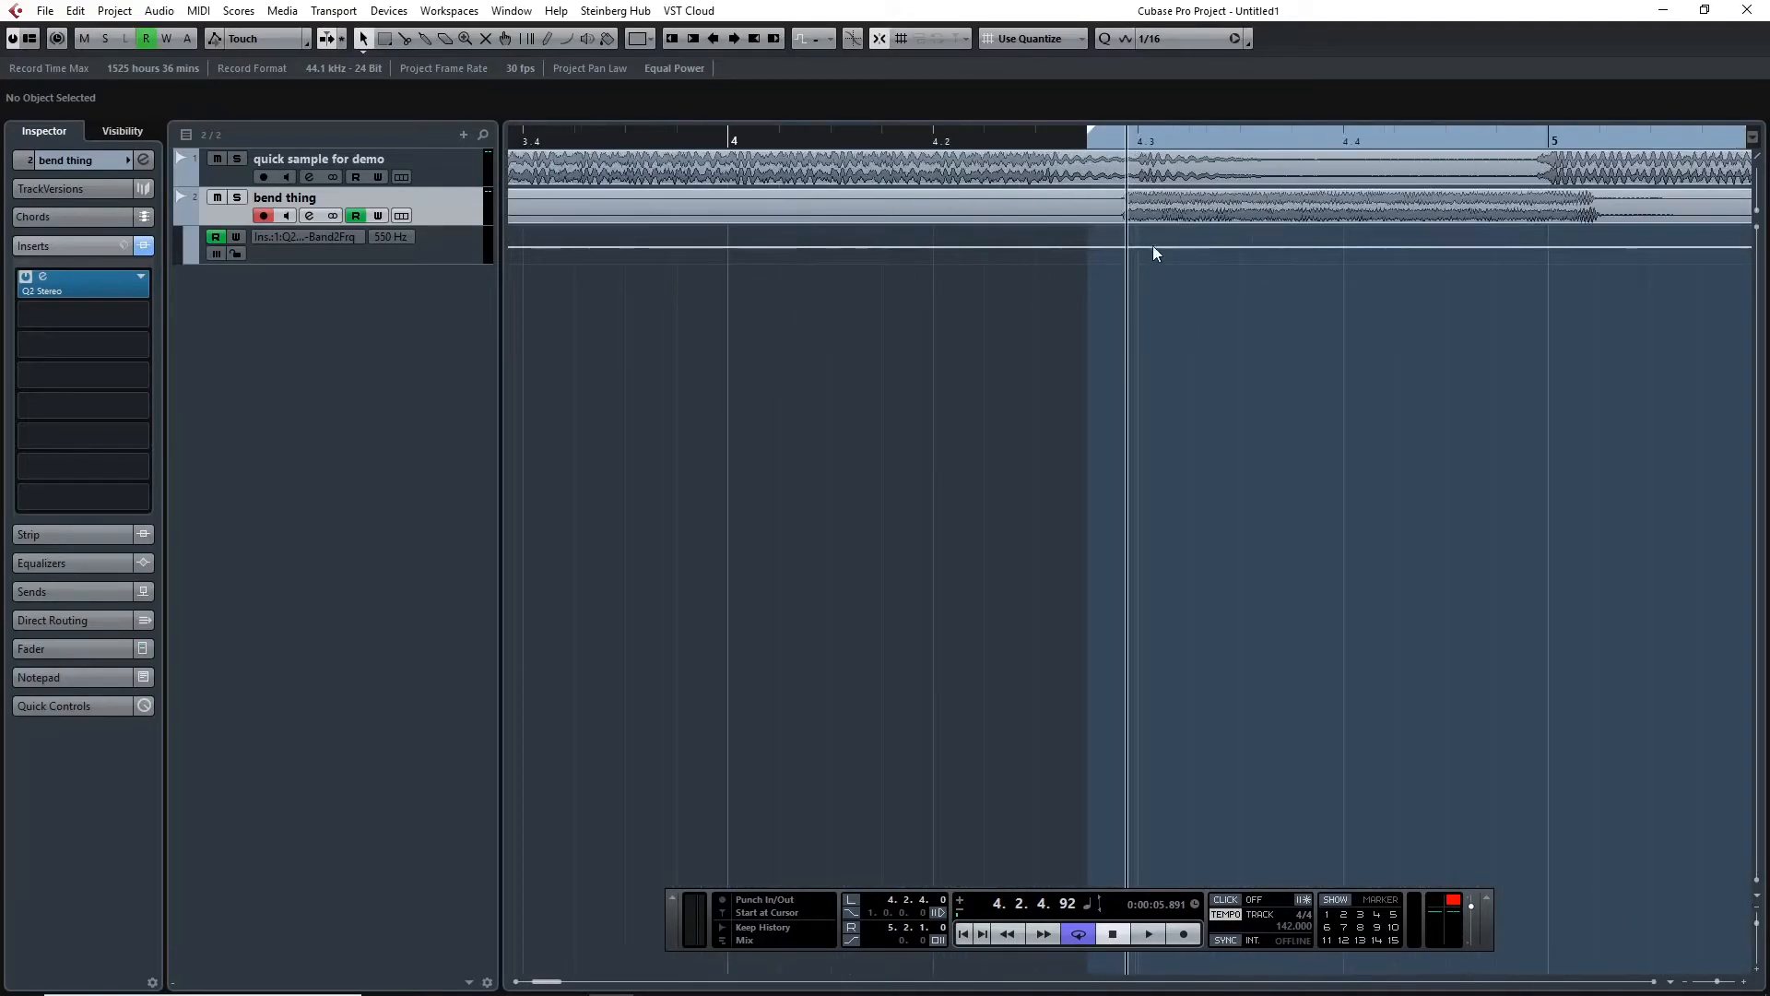
{"action": "left_click", "coordinate": [1145, 247]}
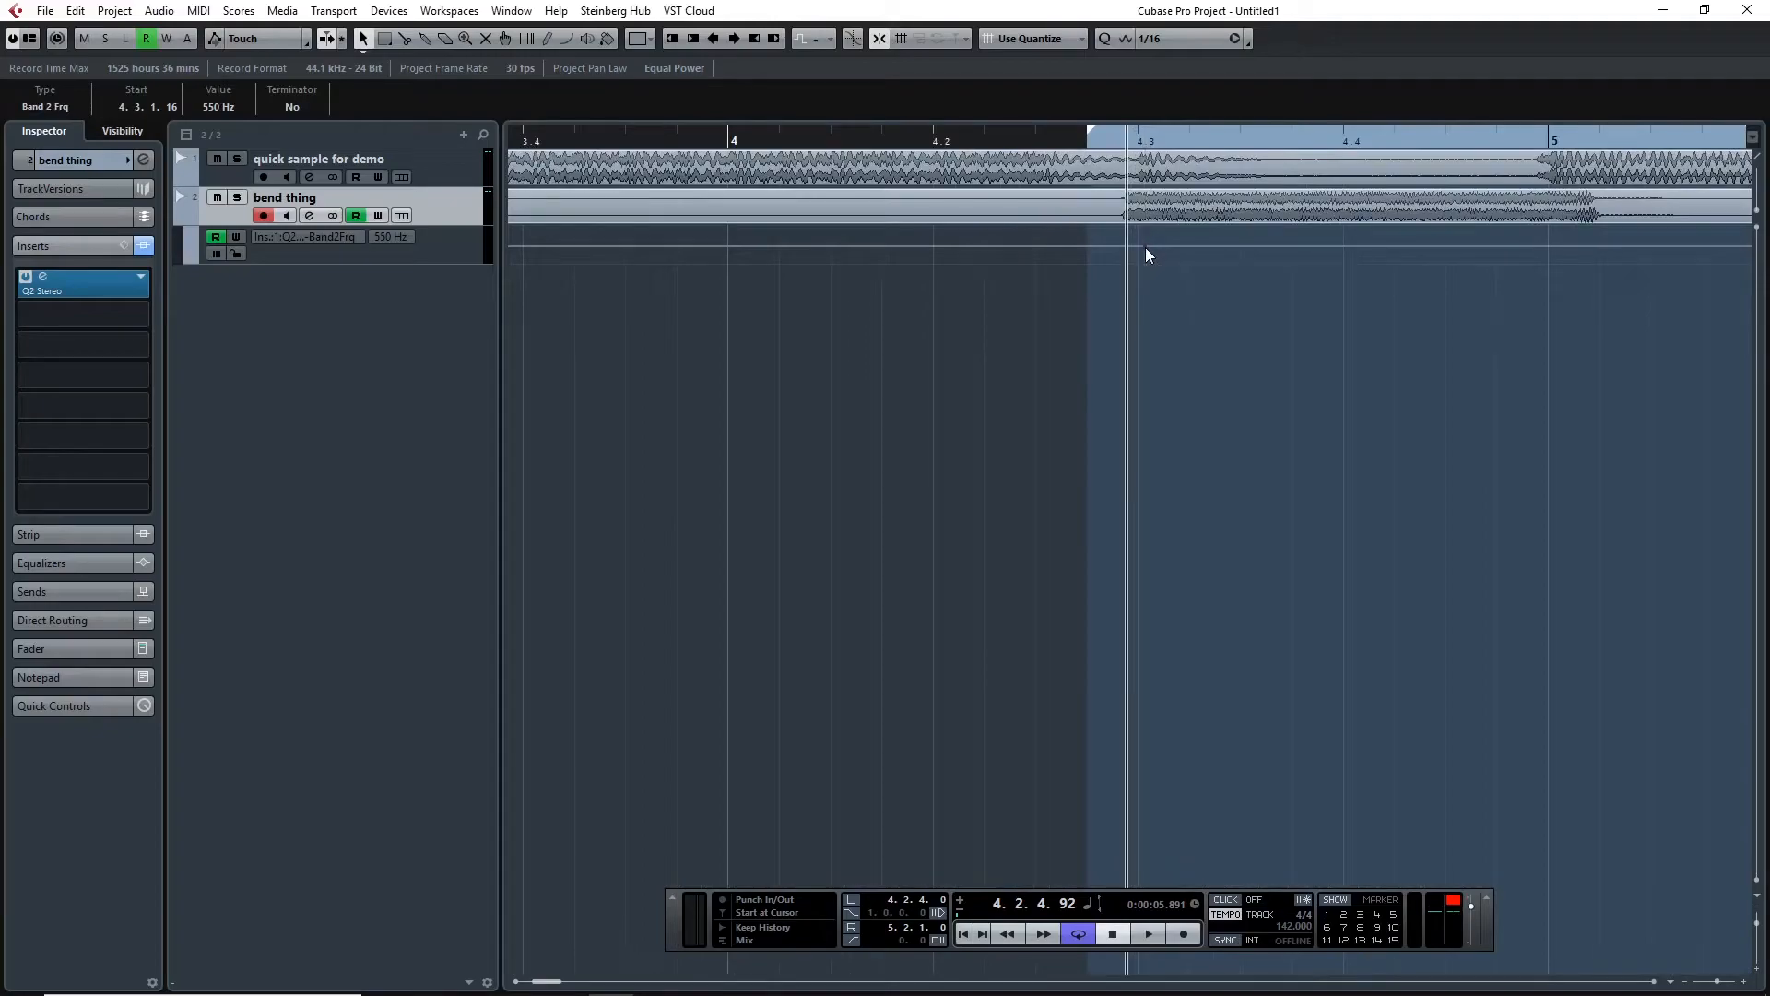
{"action": "left_click_drag", "start_coordinate": [1145, 247], "coordinate": [1143, 247]}
- Add a second Band 2 Frq automation point at 5.1.1.0 and set its value to 5000 Hz
{"action": "key", "text": "g"}
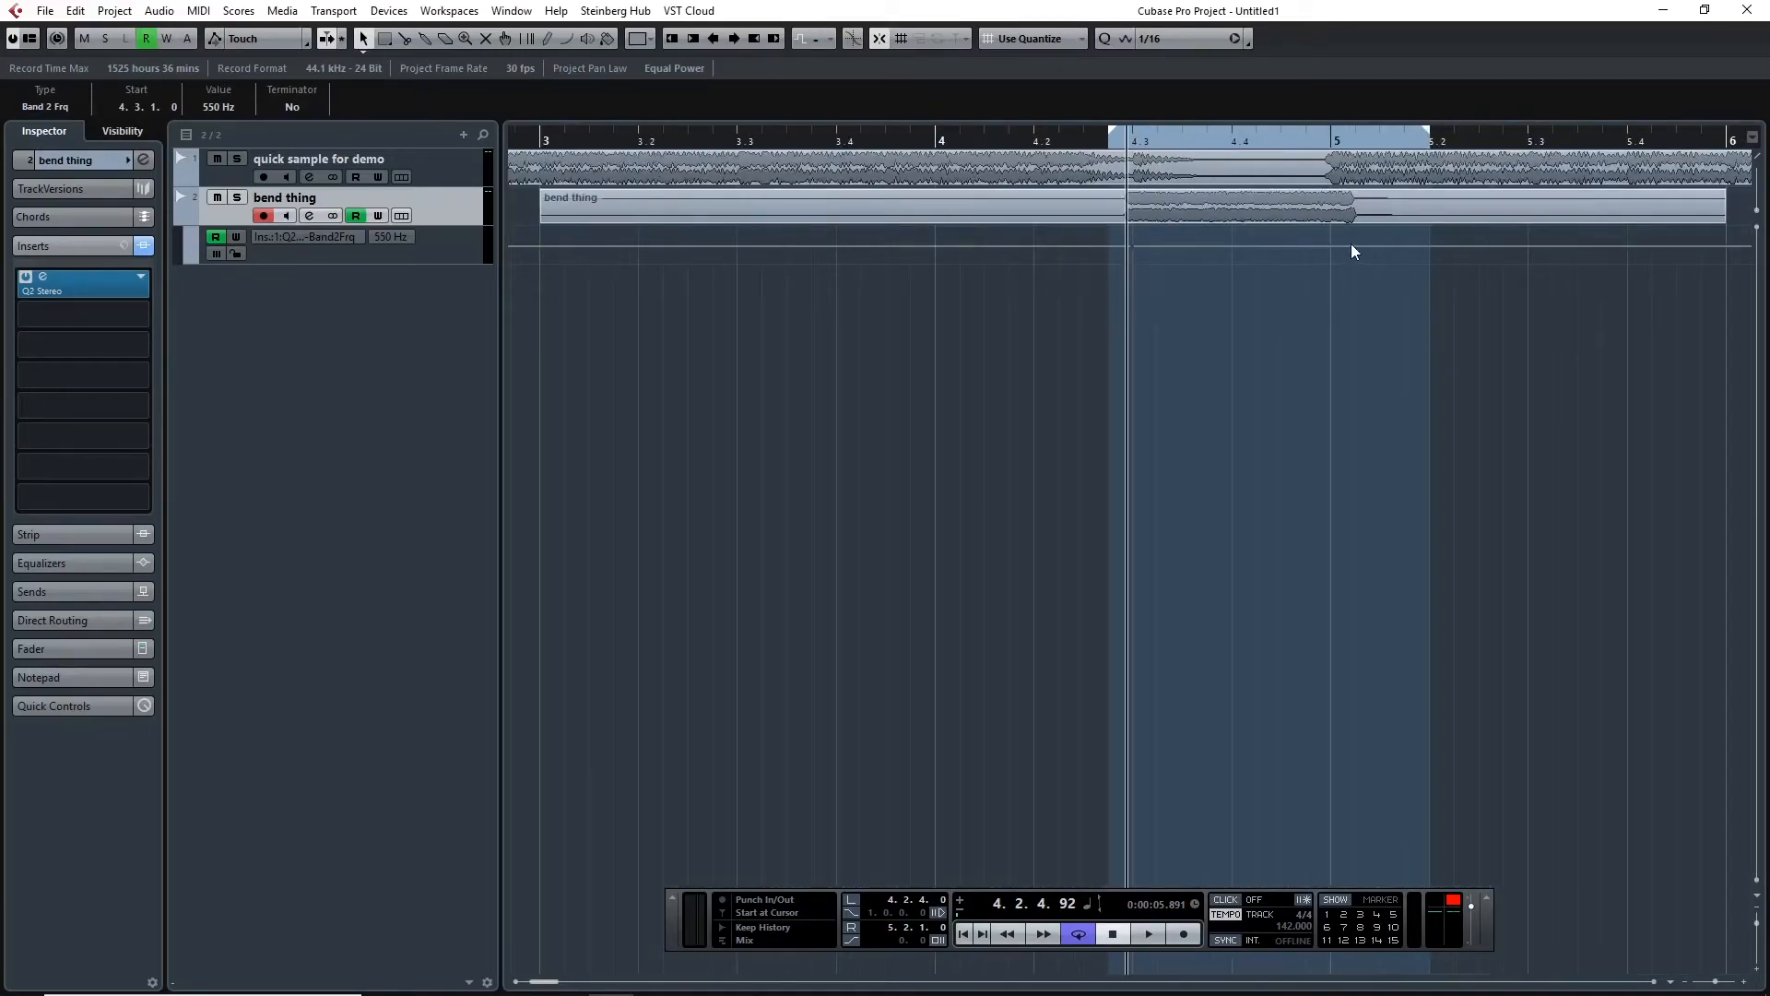
{"action": "left_click", "coordinate": [1337, 247]}
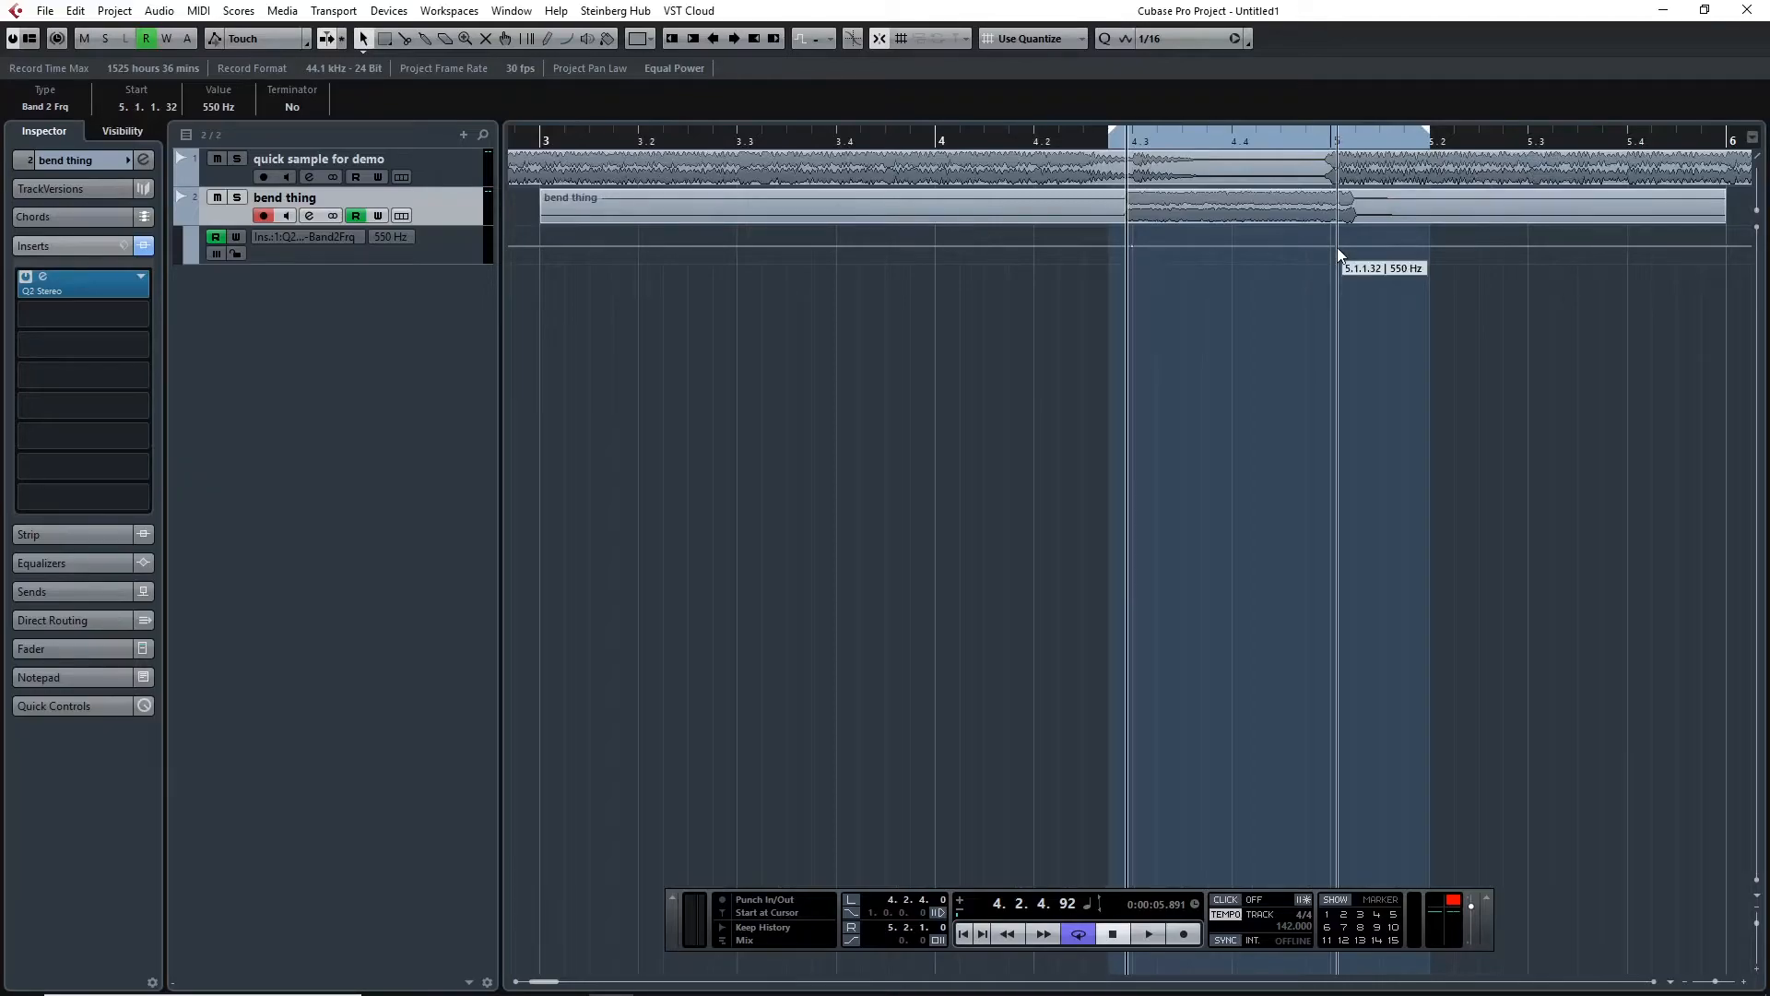
{"action": "left_click_drag", "start_coordinate": [1336, 247], "coordinate": [1335, 246]}
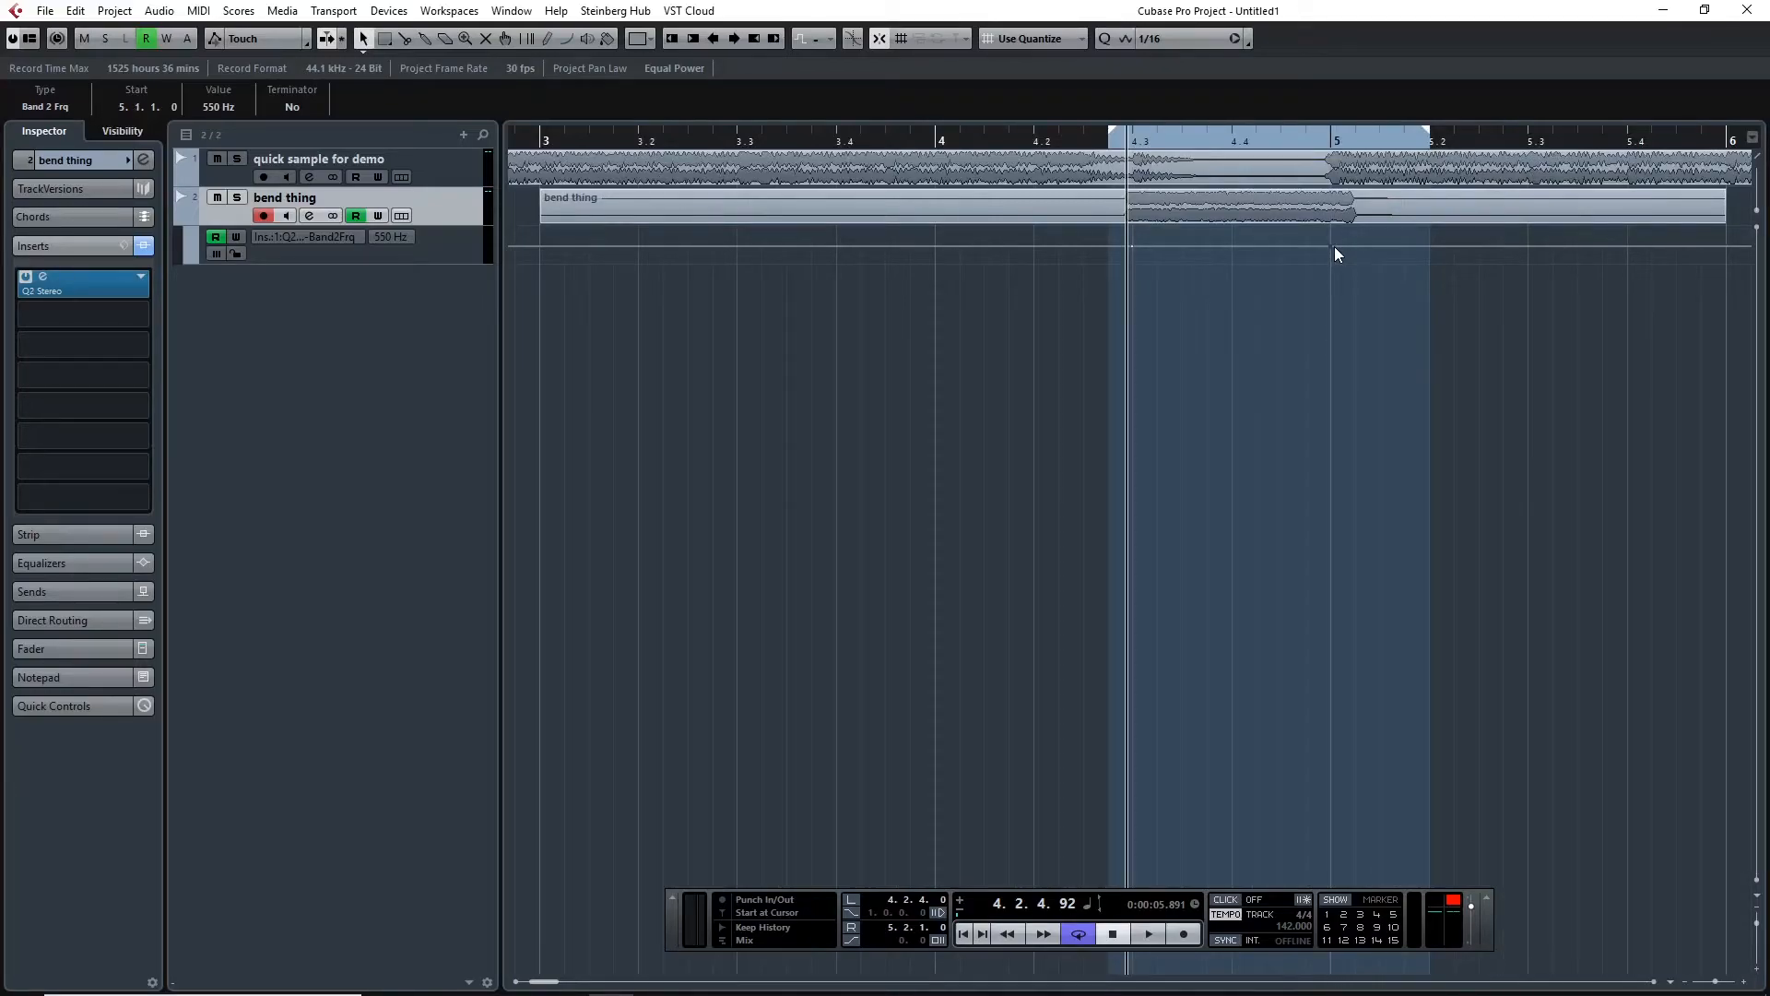
{"action": "double_click", "coordinate": [217, 108]}
{"action": "type", "text": "55"}
{"action": "type", "text": "00"}
{"action": "key", "text": "Return"}
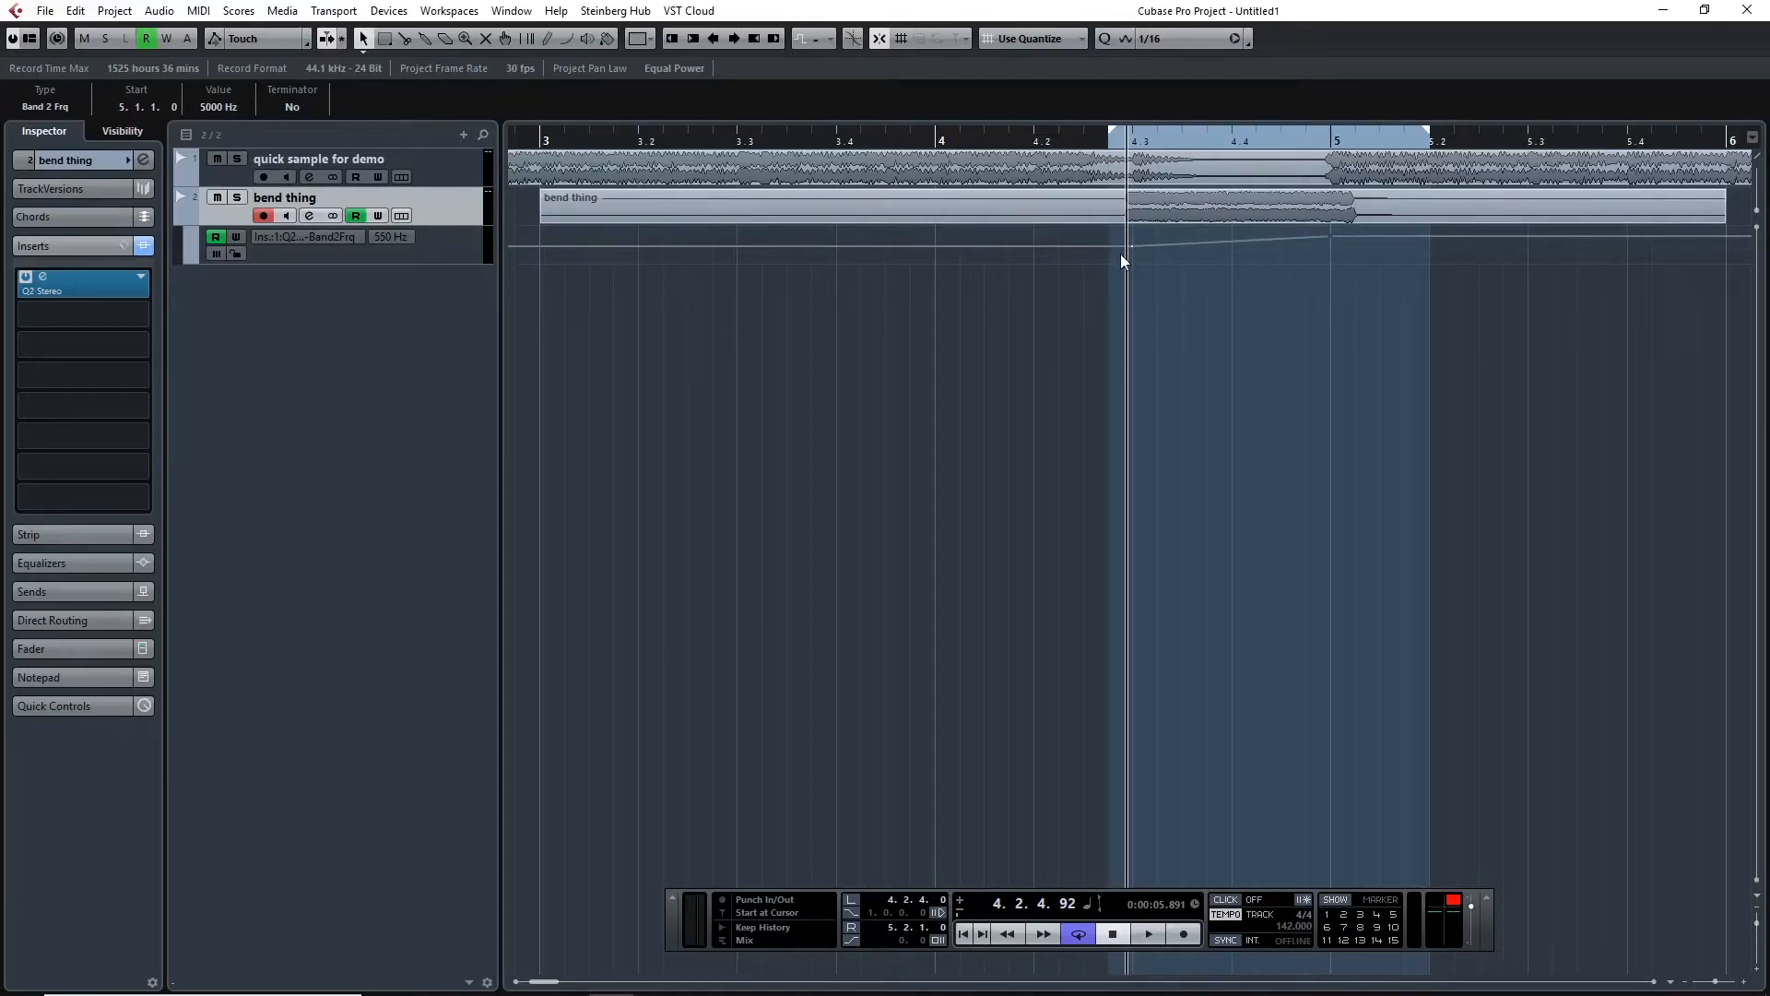
- Inspect the band 2 frequency in the Q2 equalizer against the automation ramp, then close the equalizer
{"action": "left_click", "coordinate": [48, 278]}
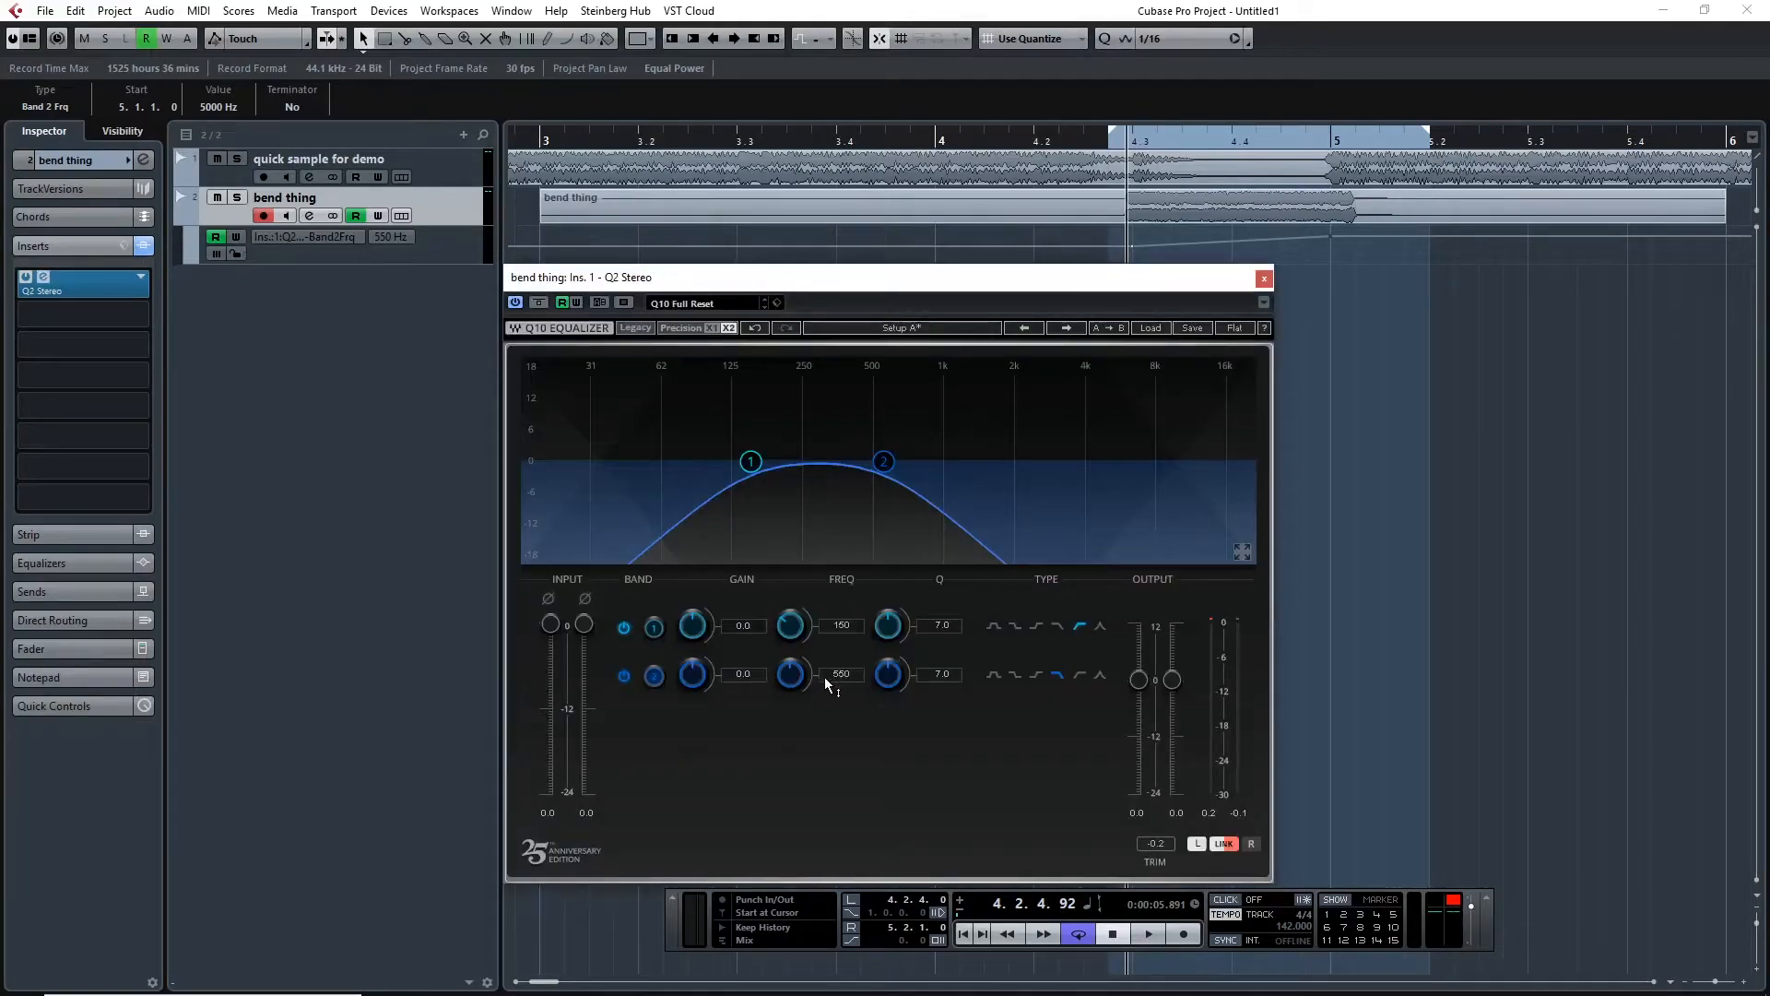
{"action": "left_click_drag", "start_coordinate": [791, 682], "coordinate": [791, 585]}
{"action": "left_click_drag", "start_coordinate": [1158, 278], "coordinate": [1139, 335]}
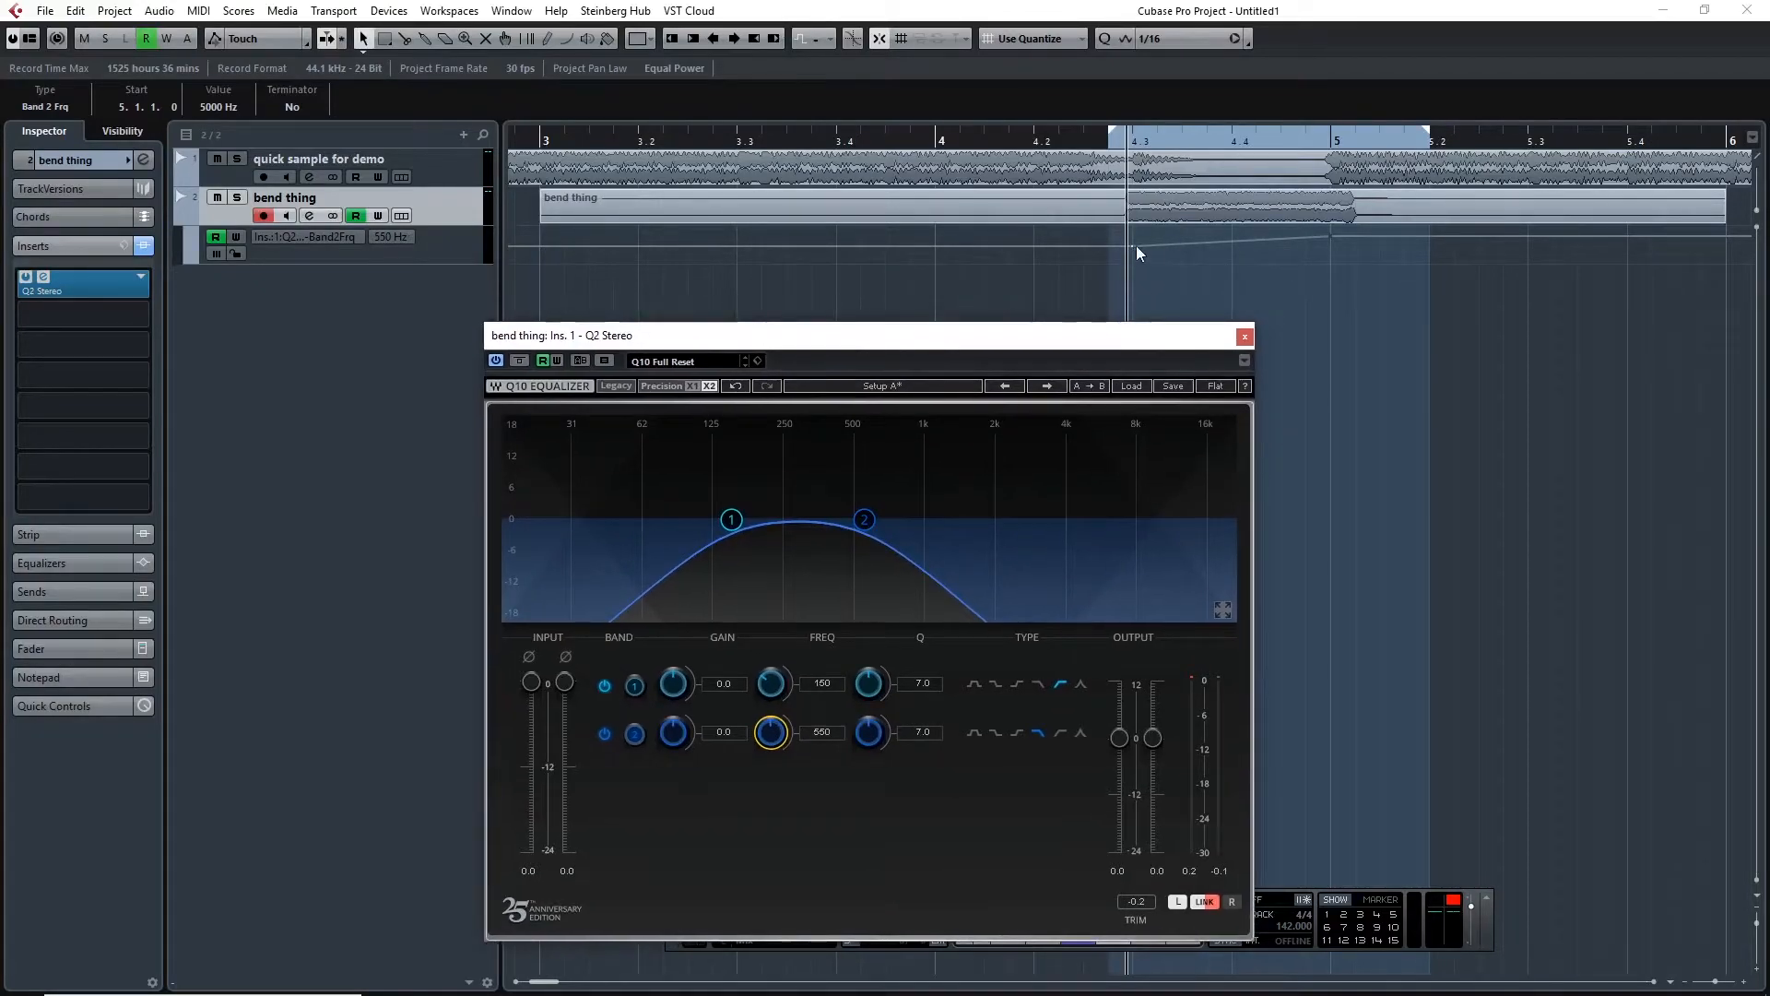
{"action": "left_click", "coordinate": [1244, 336]}
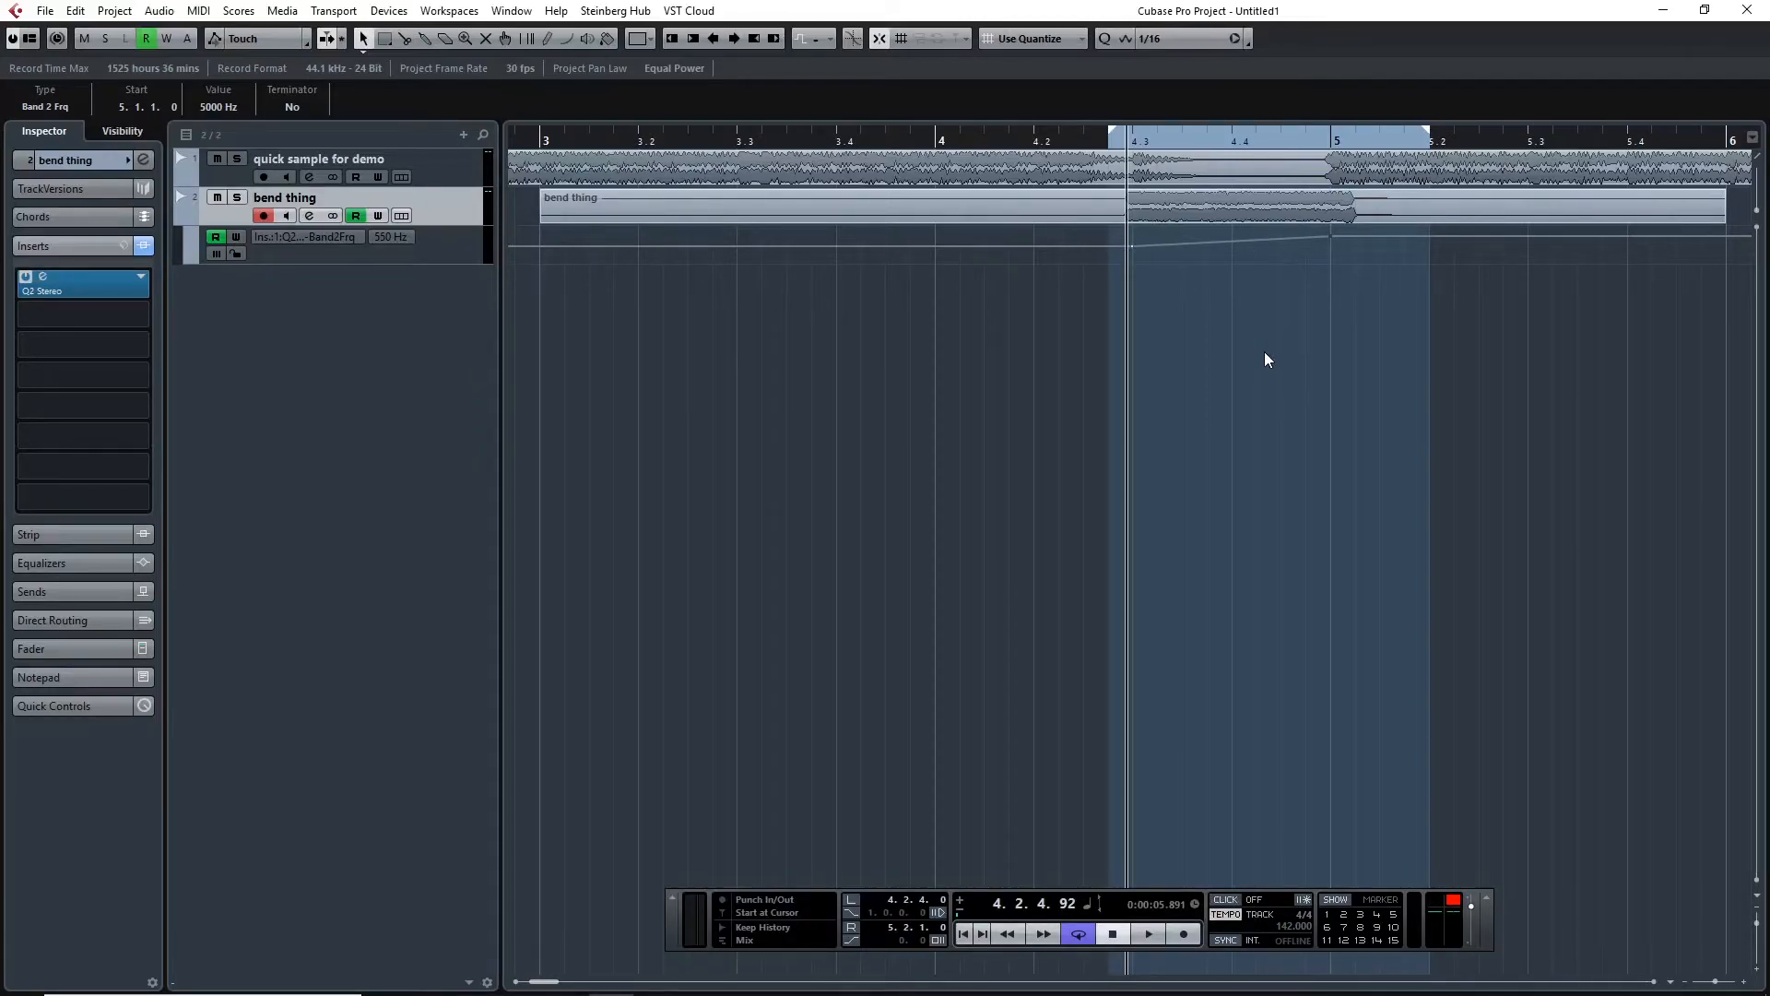
- Set the loop range to span all events, from bar 1 to bar 9, and clear the selection
{"action": "key", "text": "ctrl+a"}
{"action": "key", "text": "p"}
{"action": "left_click", "coordinate": [1347, 388]}
{"action": "key", "text": "g"}
{"action": "key", "text": "g"}
{"action": "key", "text": "g"}
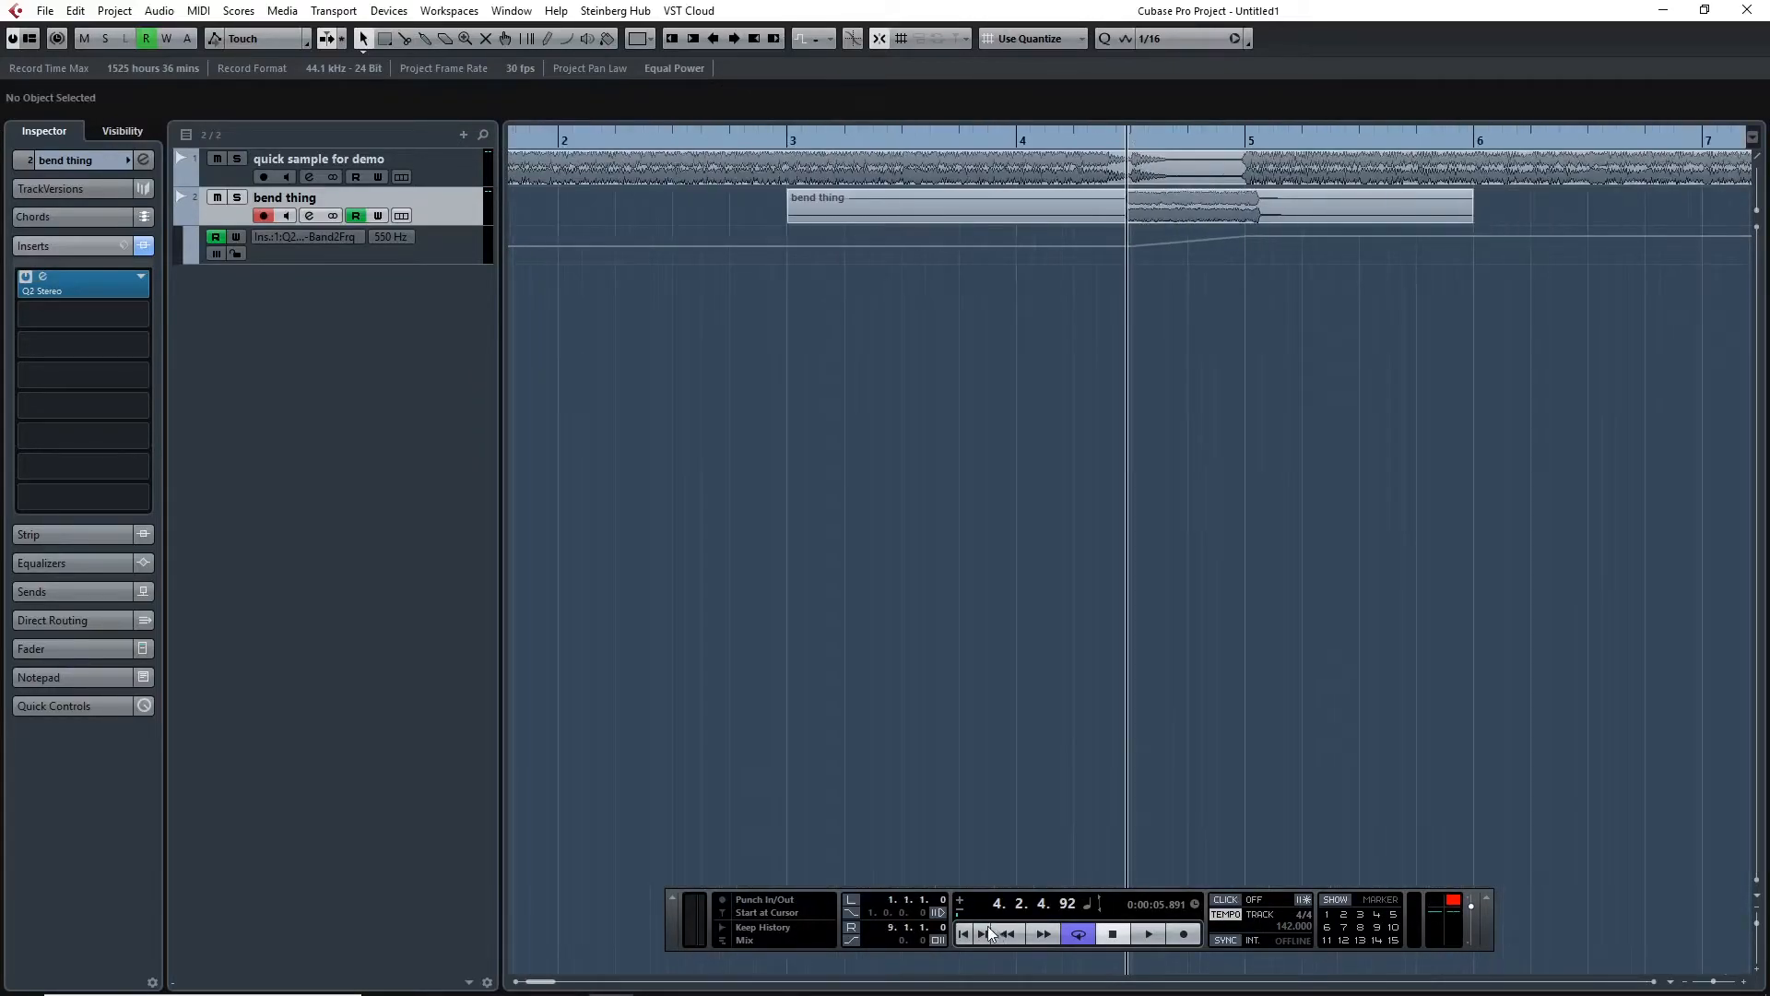
- Play the arrangement from the project start to audition the filter sweep on the bend sound
{"action": "left_click", "coordinate": [965, 935]}
{"action": "key", "text": "space"}
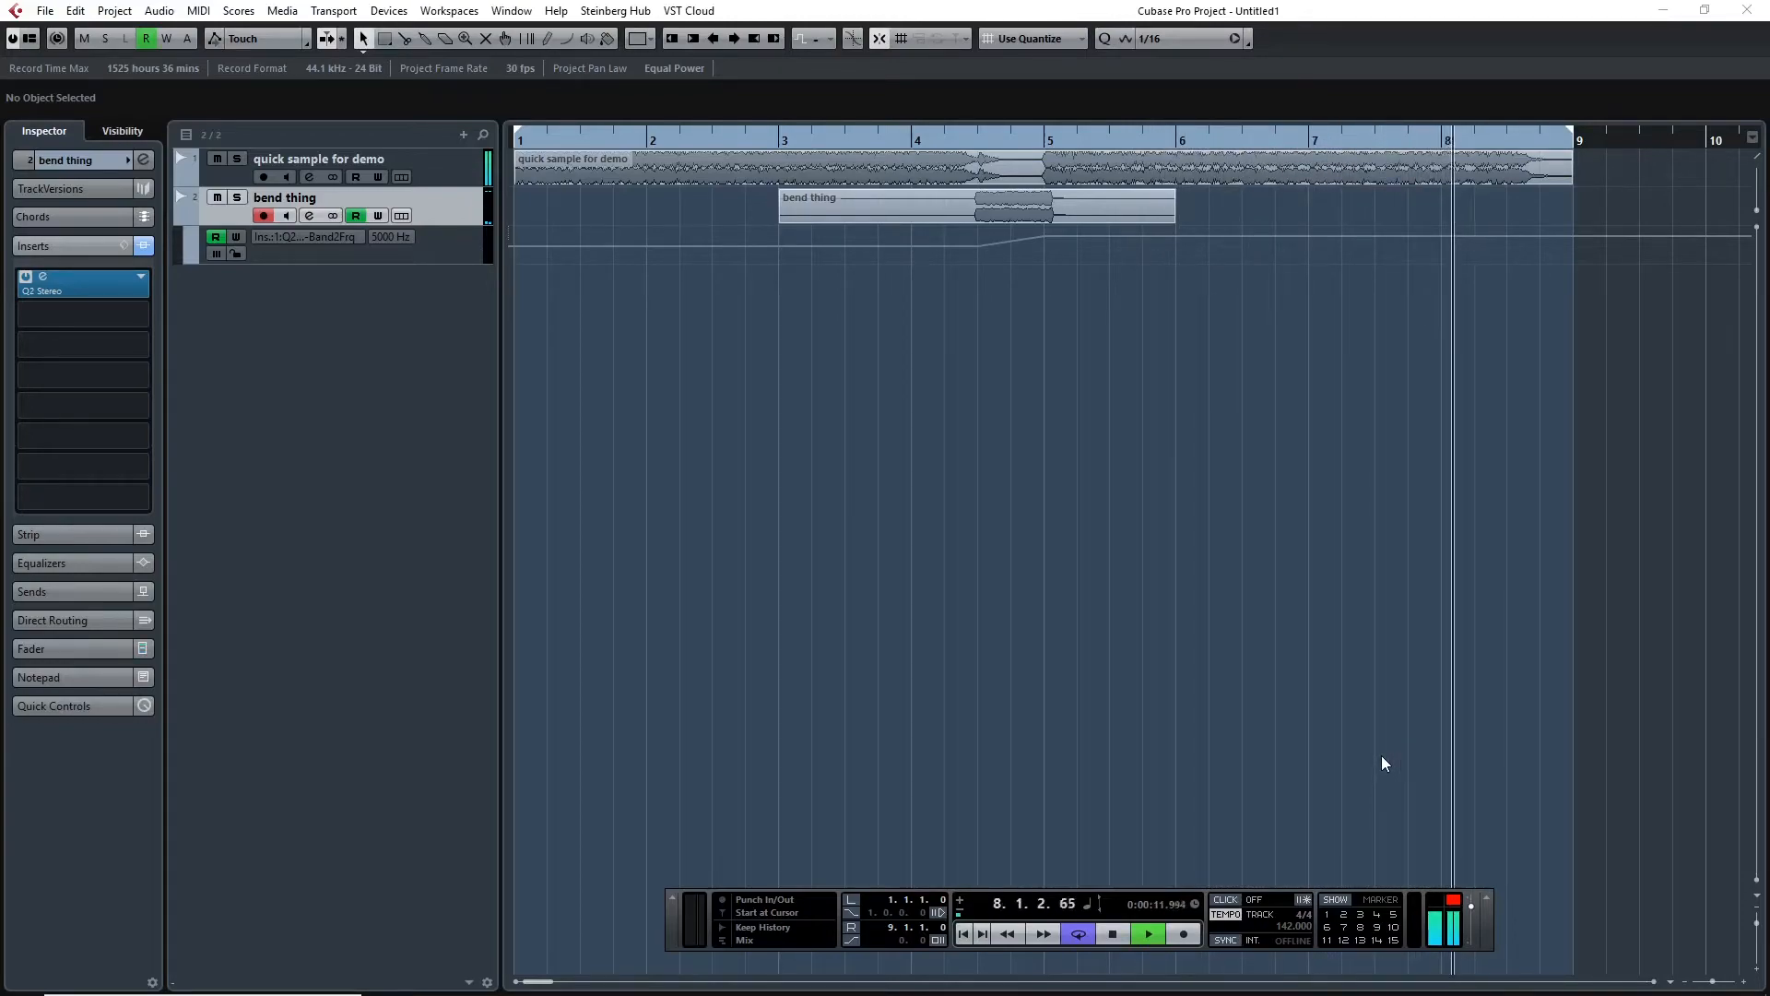
{"action": "key", "text": "space"}
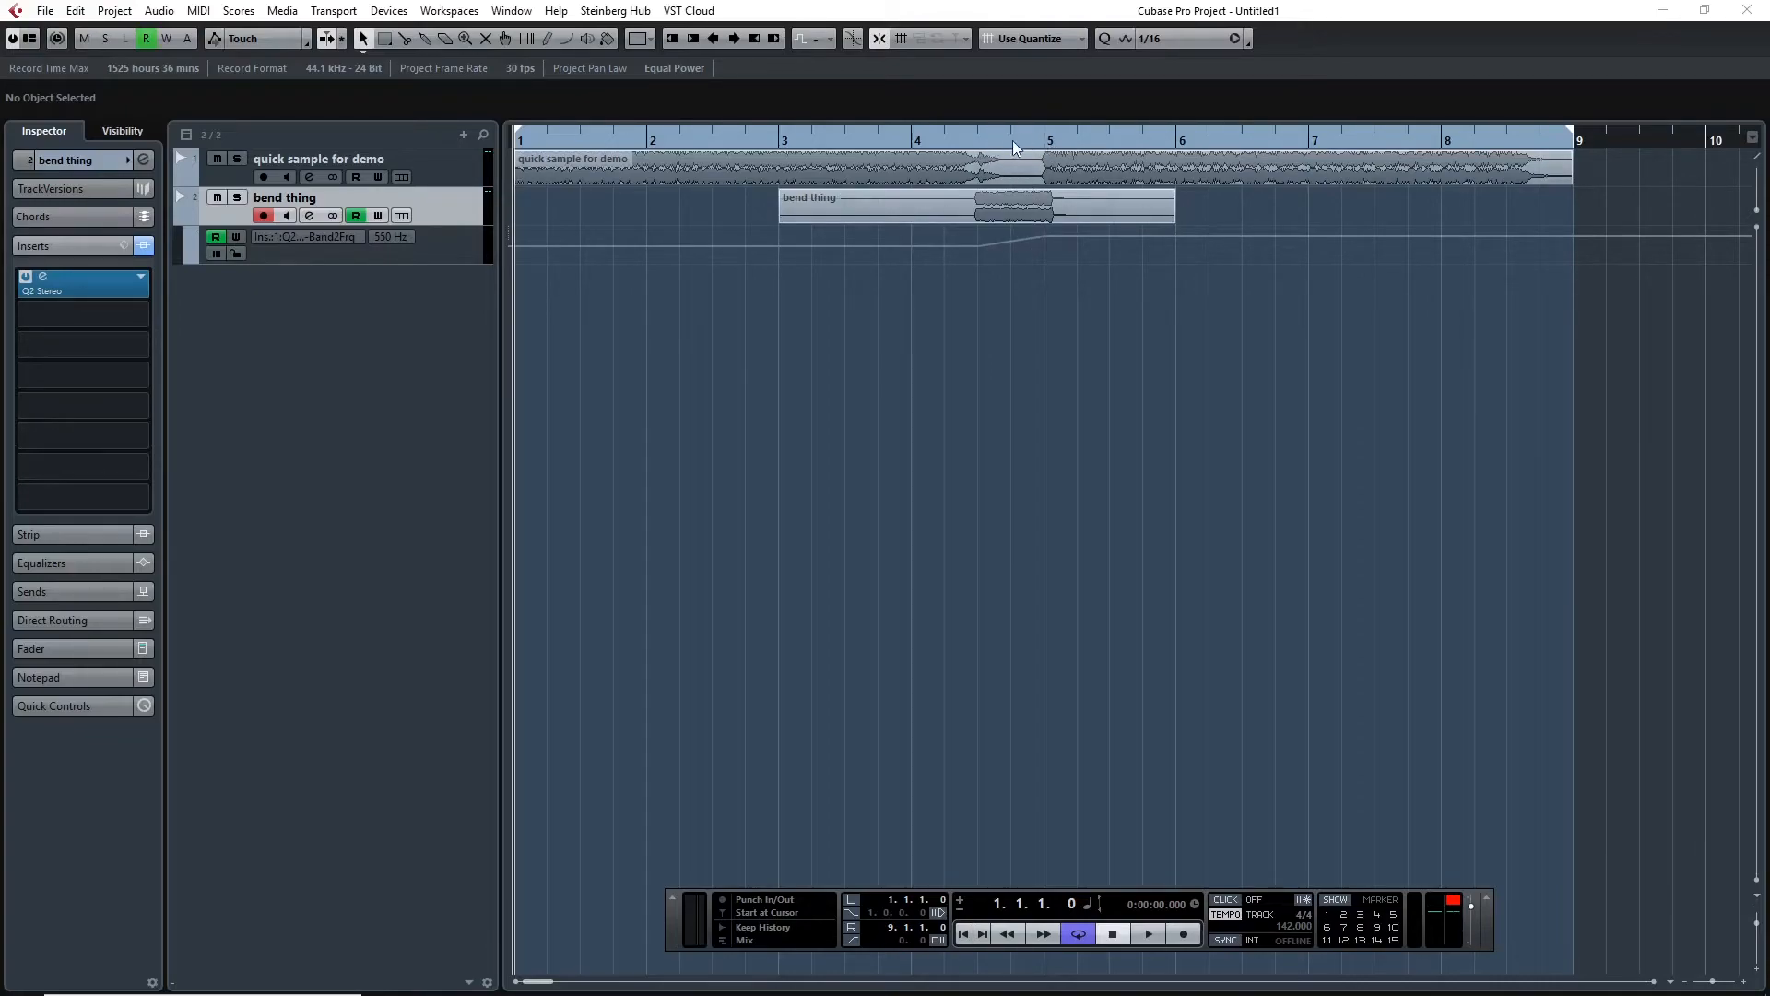
- Redraw the Band 2 Frq ramp between 4.3 and bar 5 as an upward parabolic curve and play the result
{"action": "left_click", "coordinate": [566, 38]}
{"action": "left_click_drag", "start_coordinate": [978, 241], "coordinate": [1048, 224]}
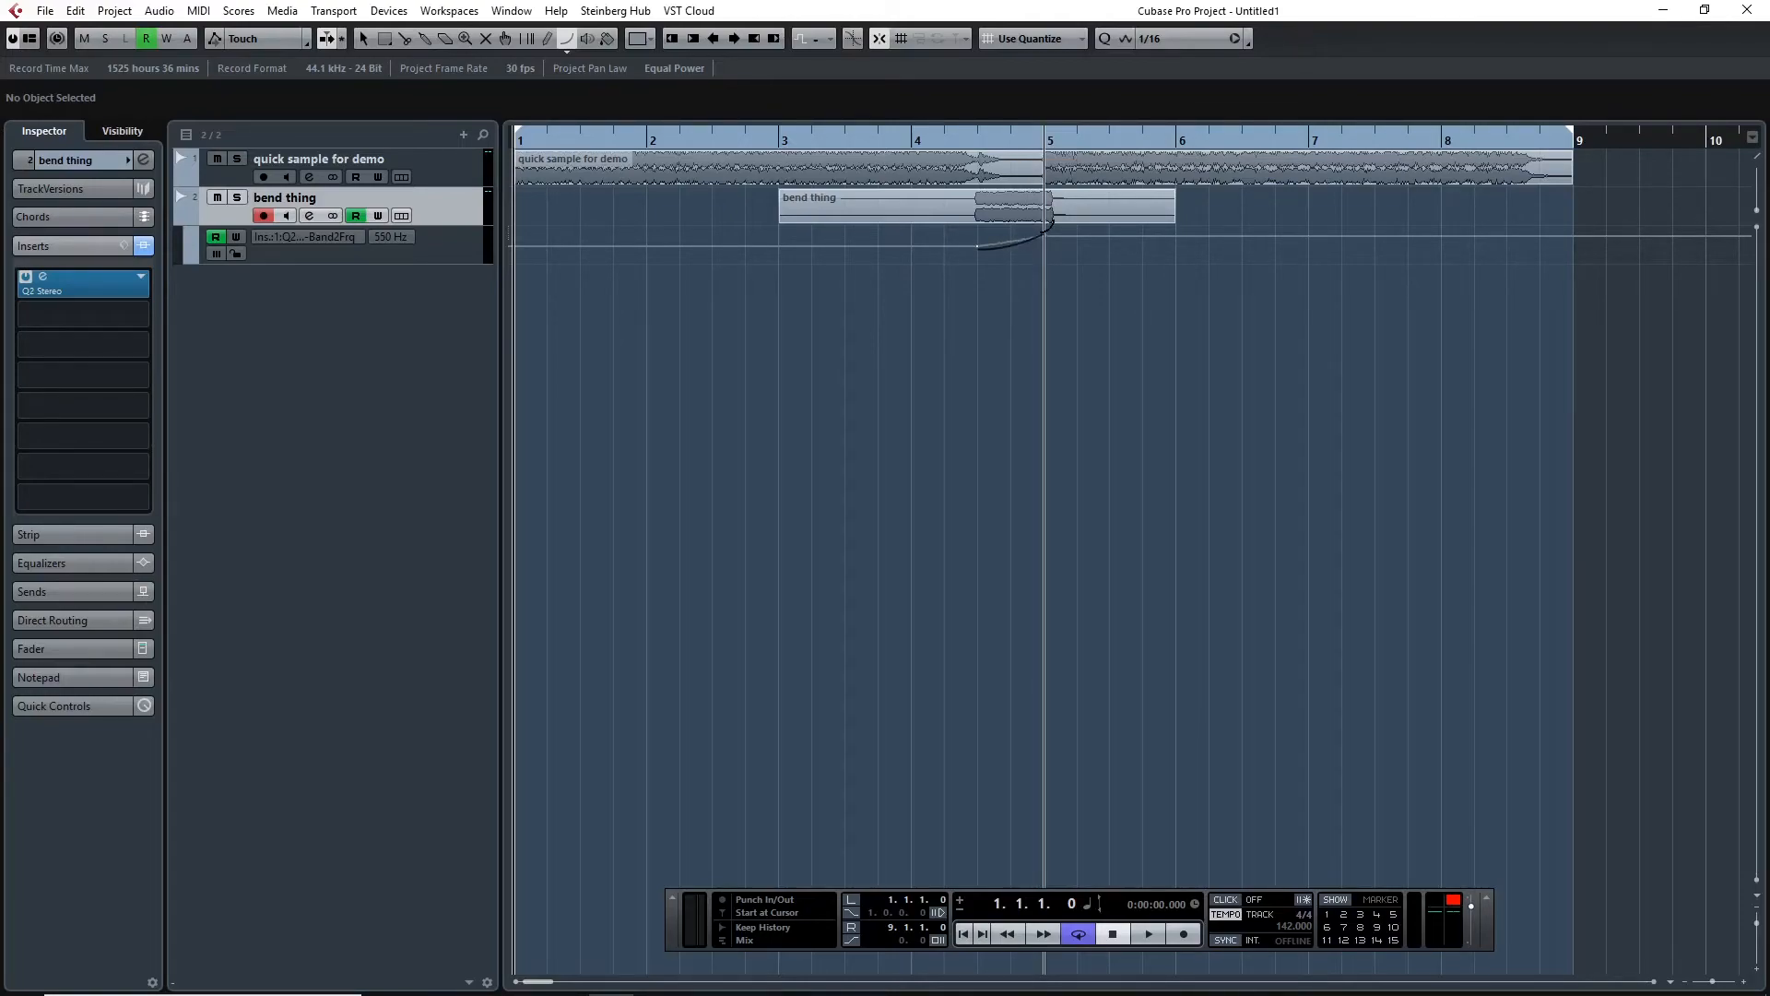
{"action": "left_click_drag", "start_coordinate": [1045, 232], "coordinate": [1042, 233]}
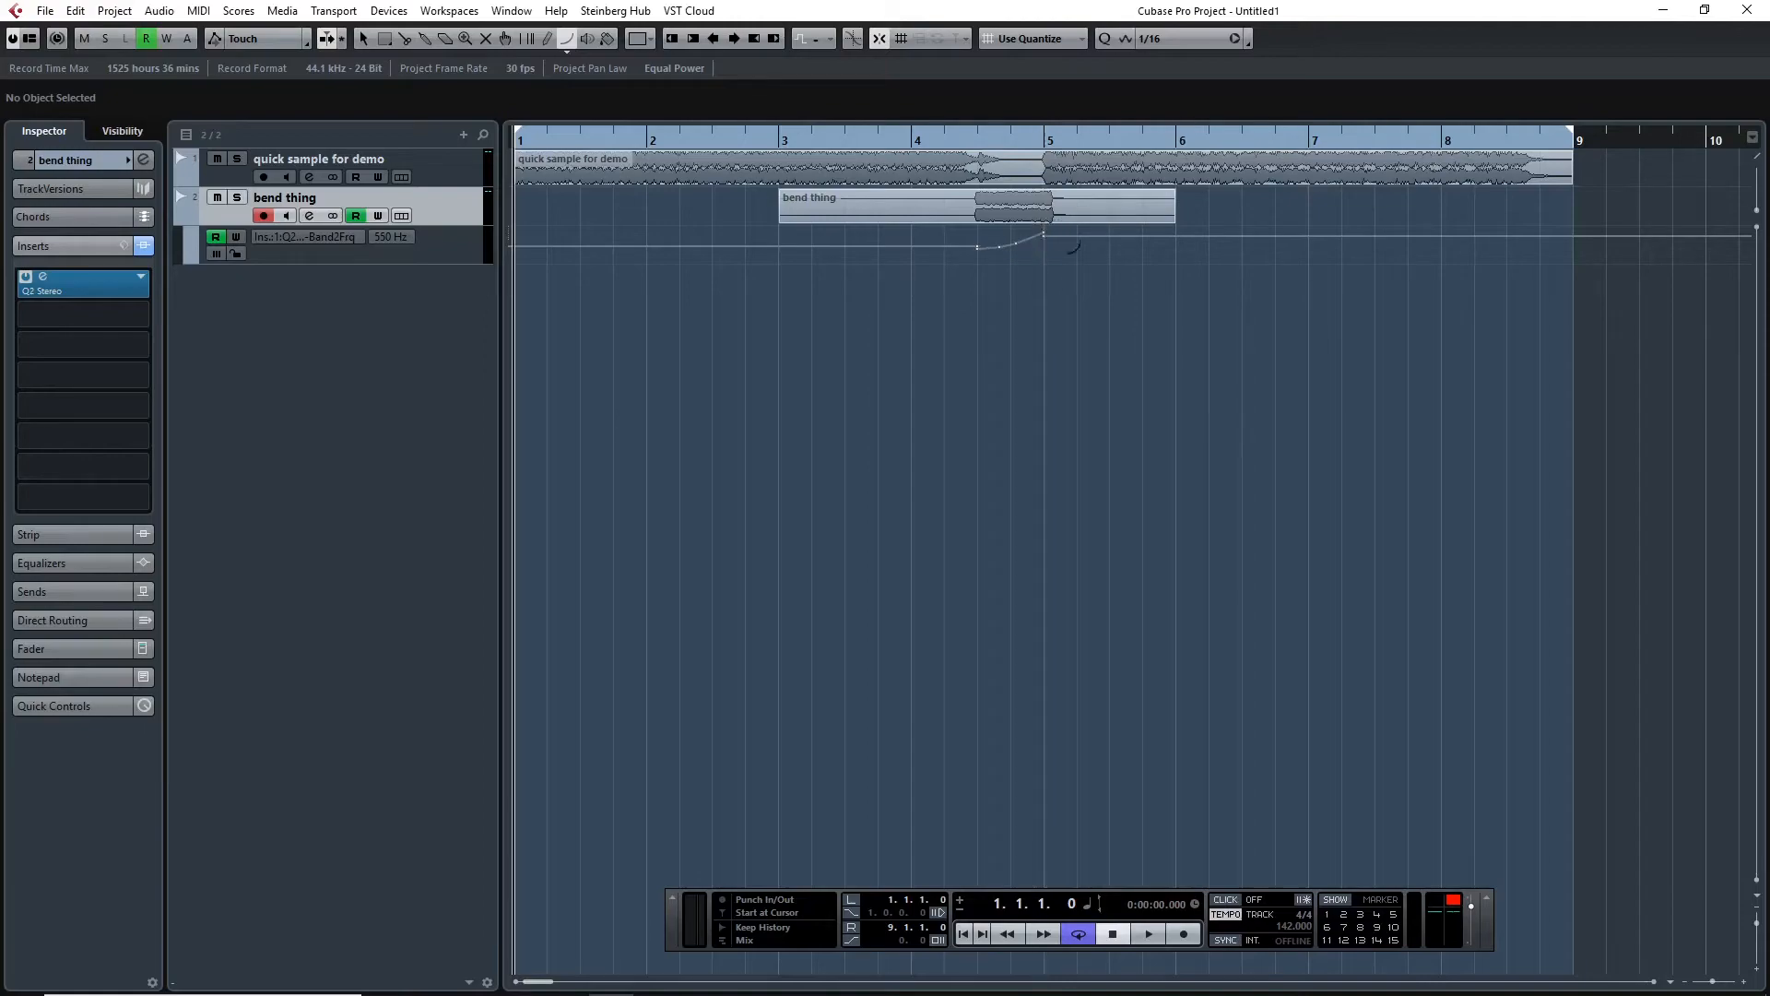
{"action": "left_click", "coordinate": [359, 40]}
{"action": "key", "text": "space"}
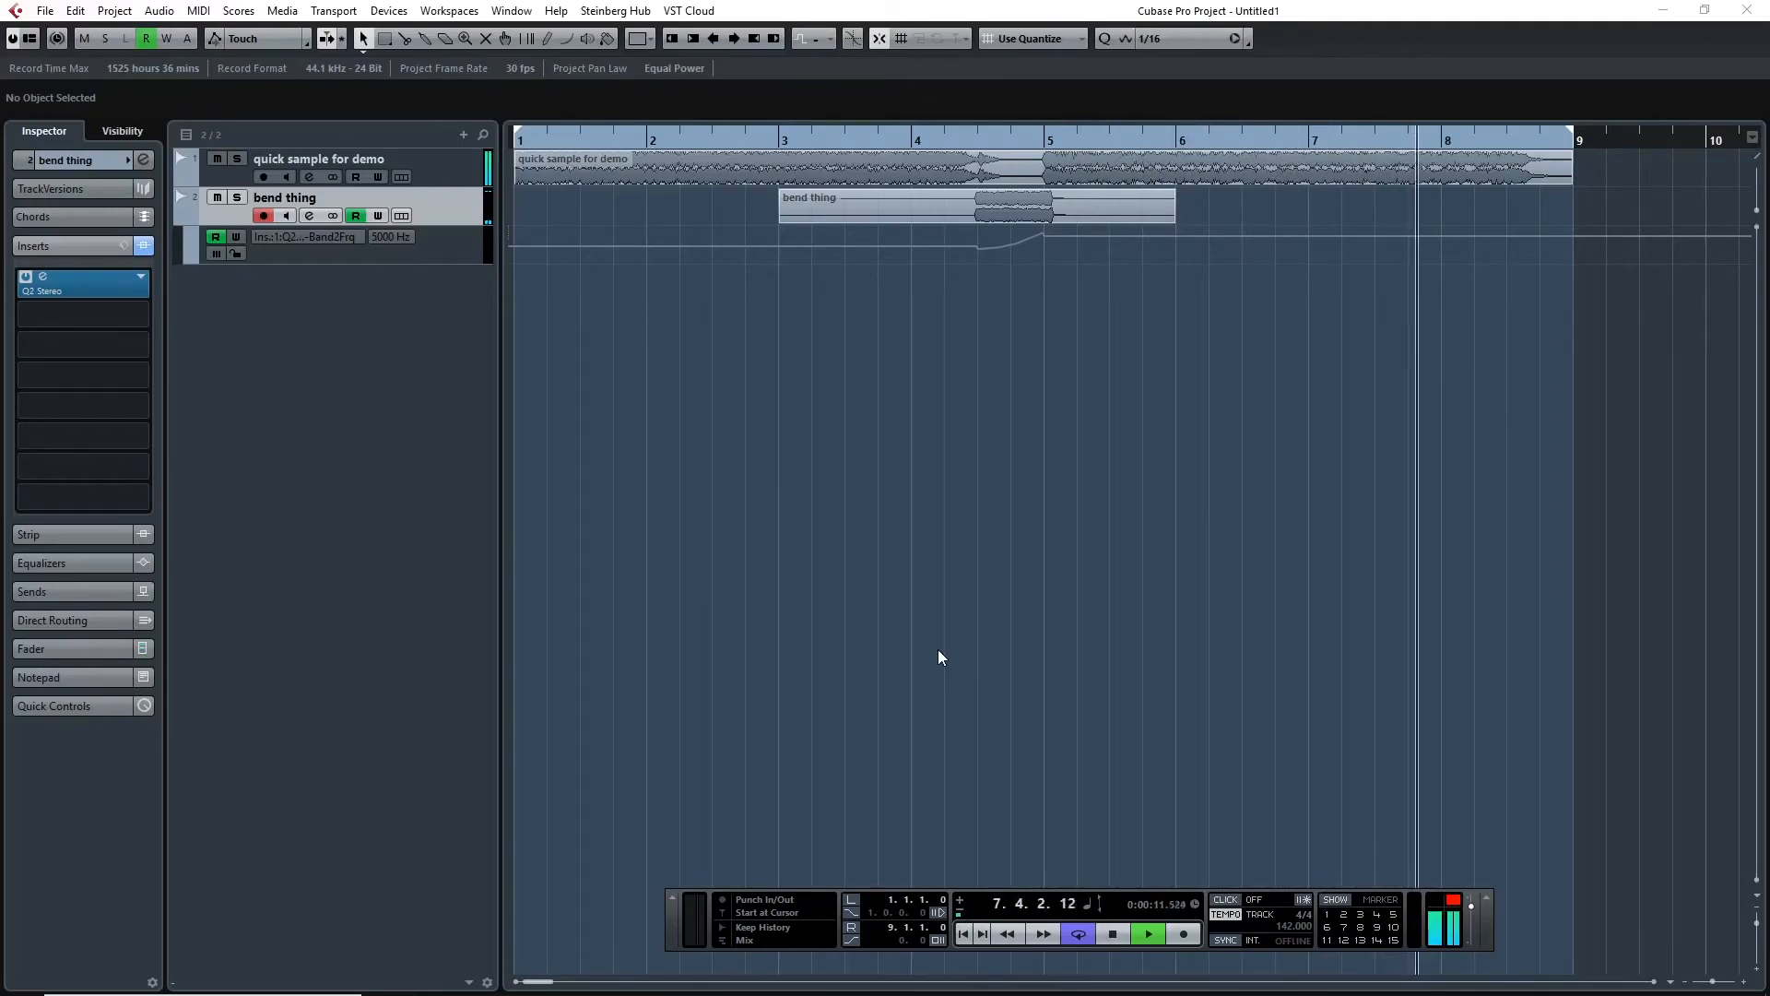
- Stop playback and inspect the band 2 frequency in the bend thing track's Q2 equalizer, closing the plug-in when done
{"action": "key", "text": "space"}
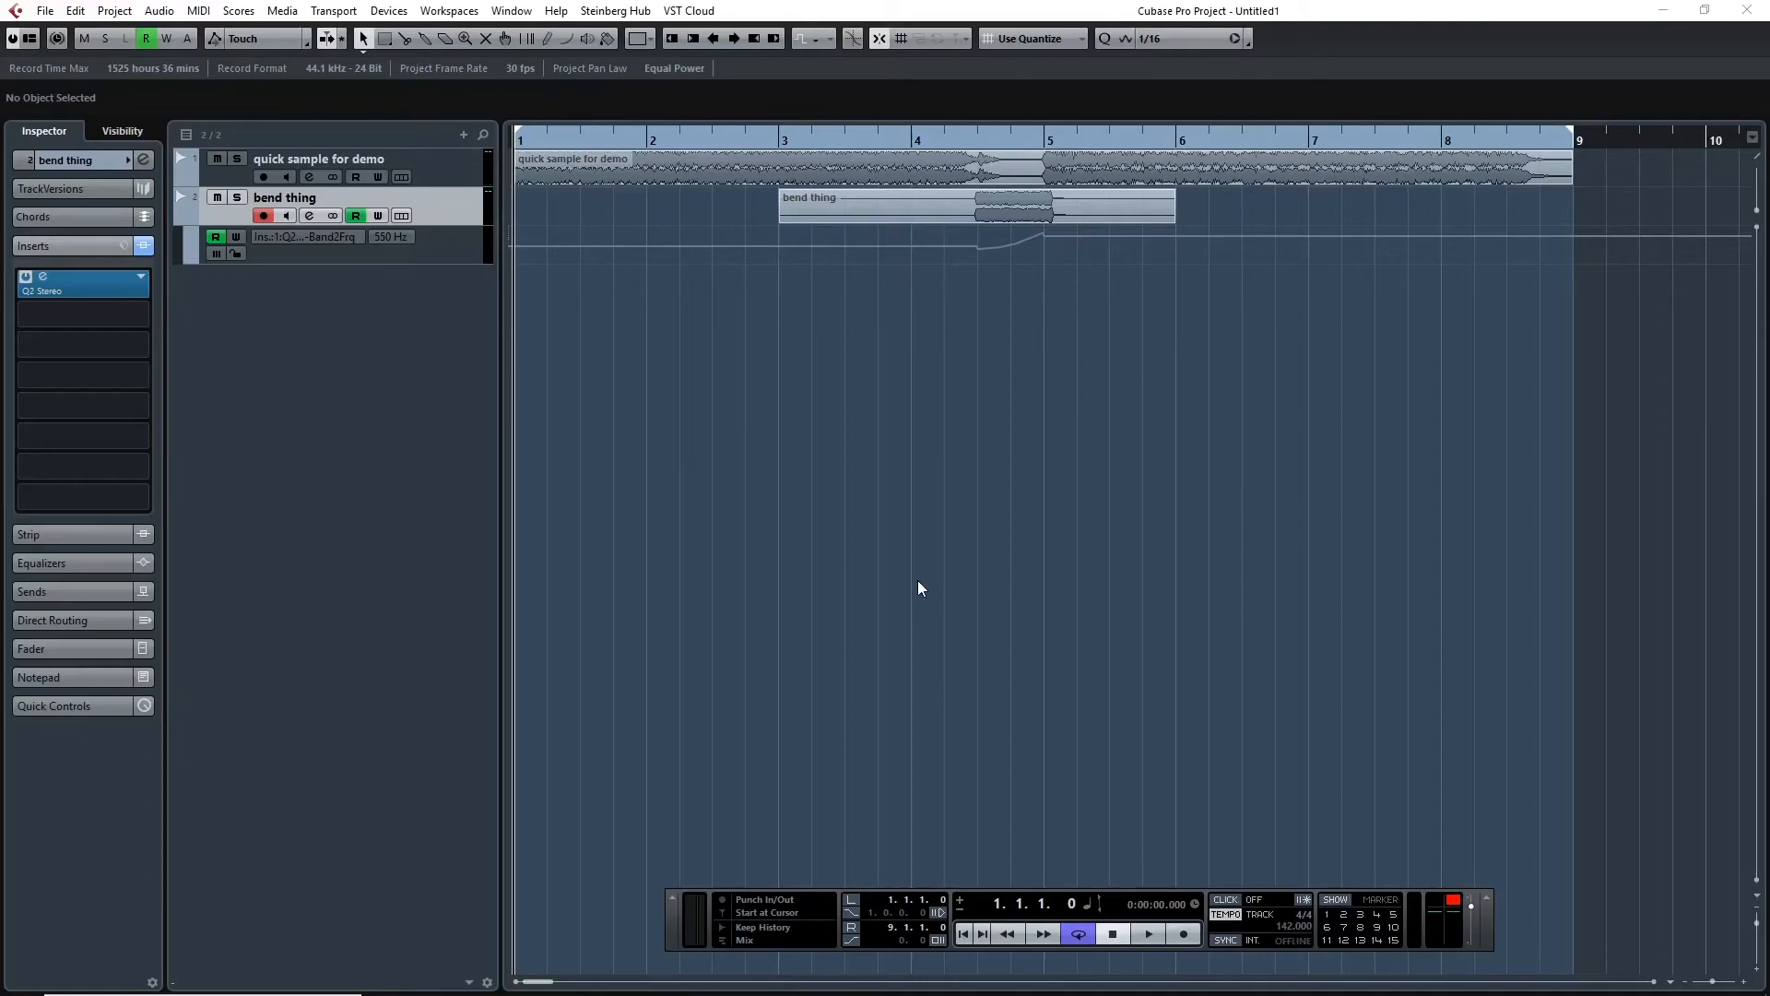
{"action": "double_click", "coordinate": [42, 284]}
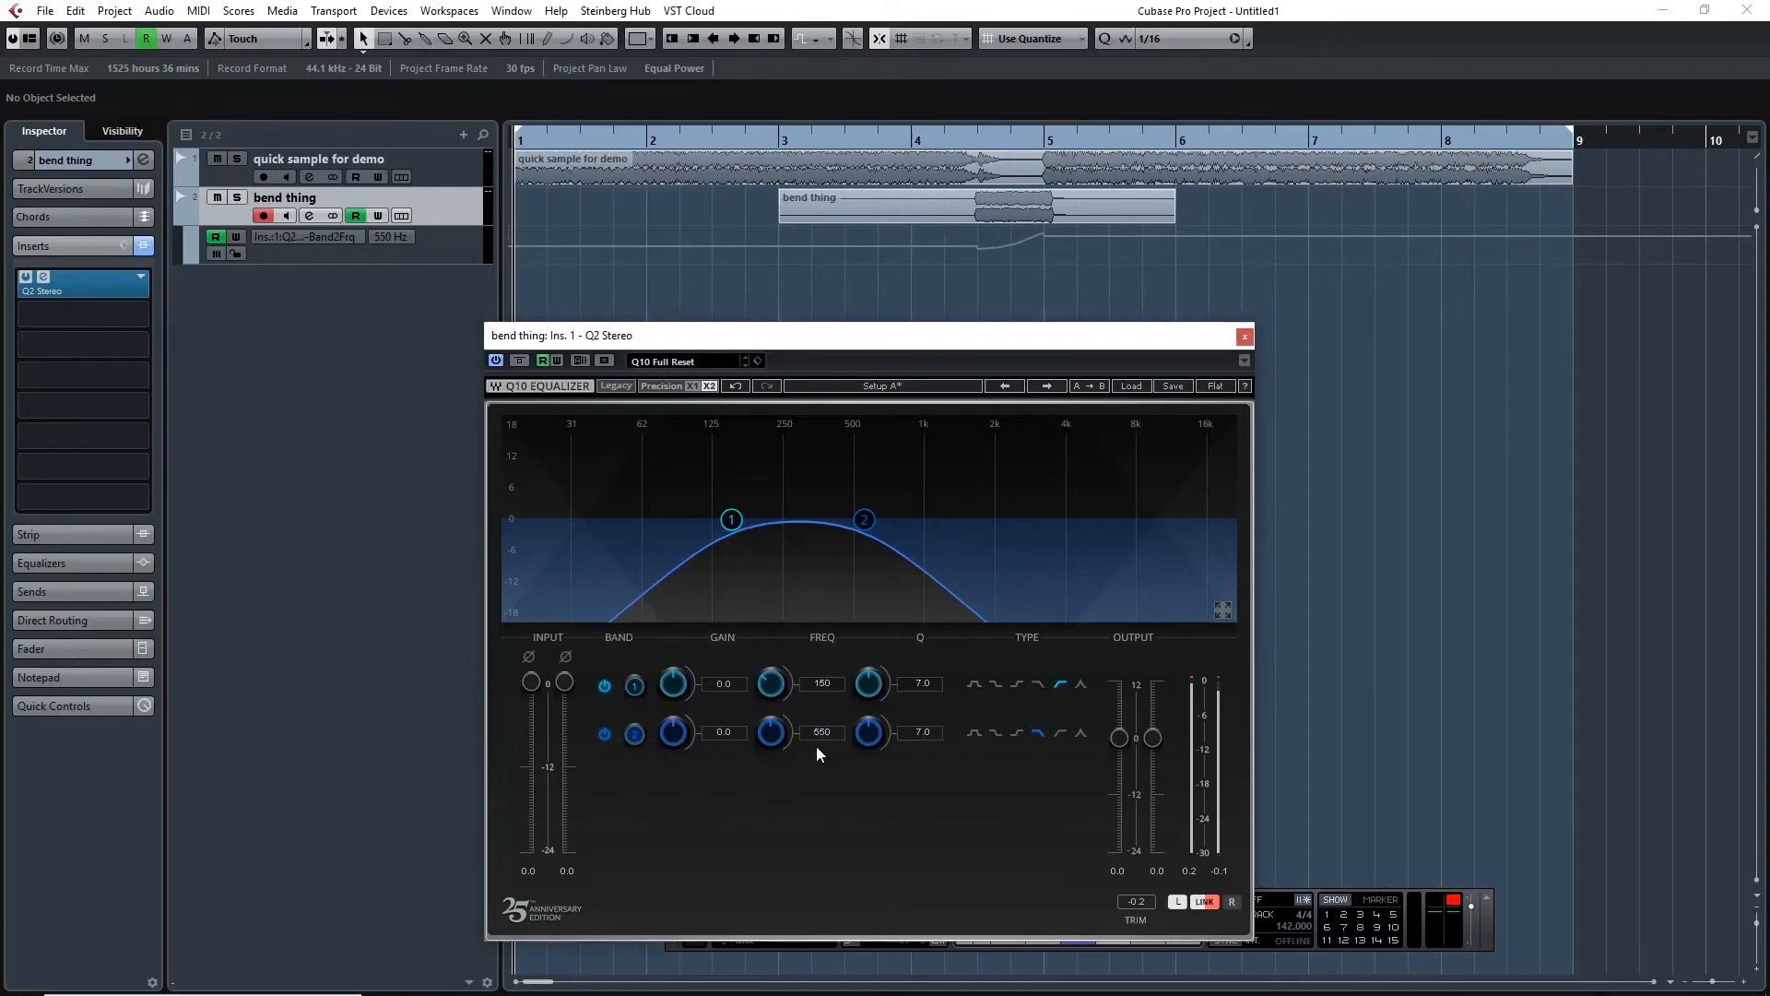
{"action": "left_click", "coordinate": [1244, 336]}
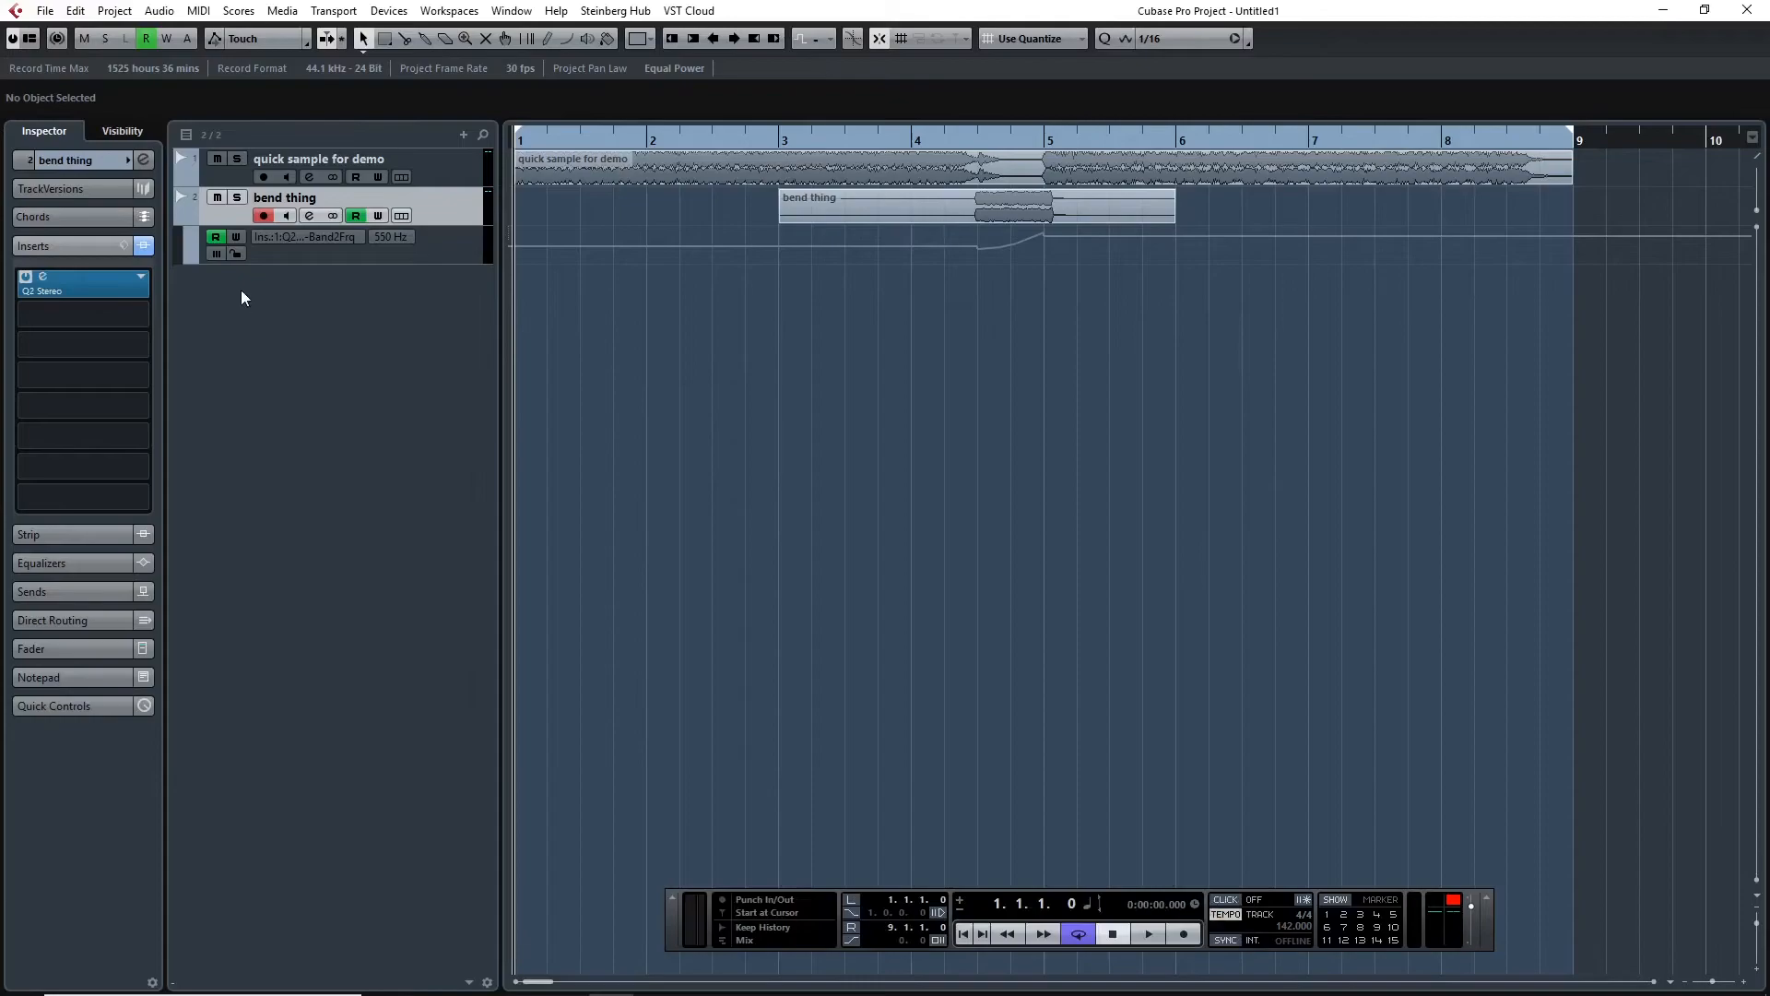
- Check the parameter assigned to the bend thing automation lane against band 2's frequency in the Q2 equalizer, and close the plug-in
{"action": "left_click", "coordinate": [296, 241]}
{"action": "left_click", "coordinate": [726, 369]}
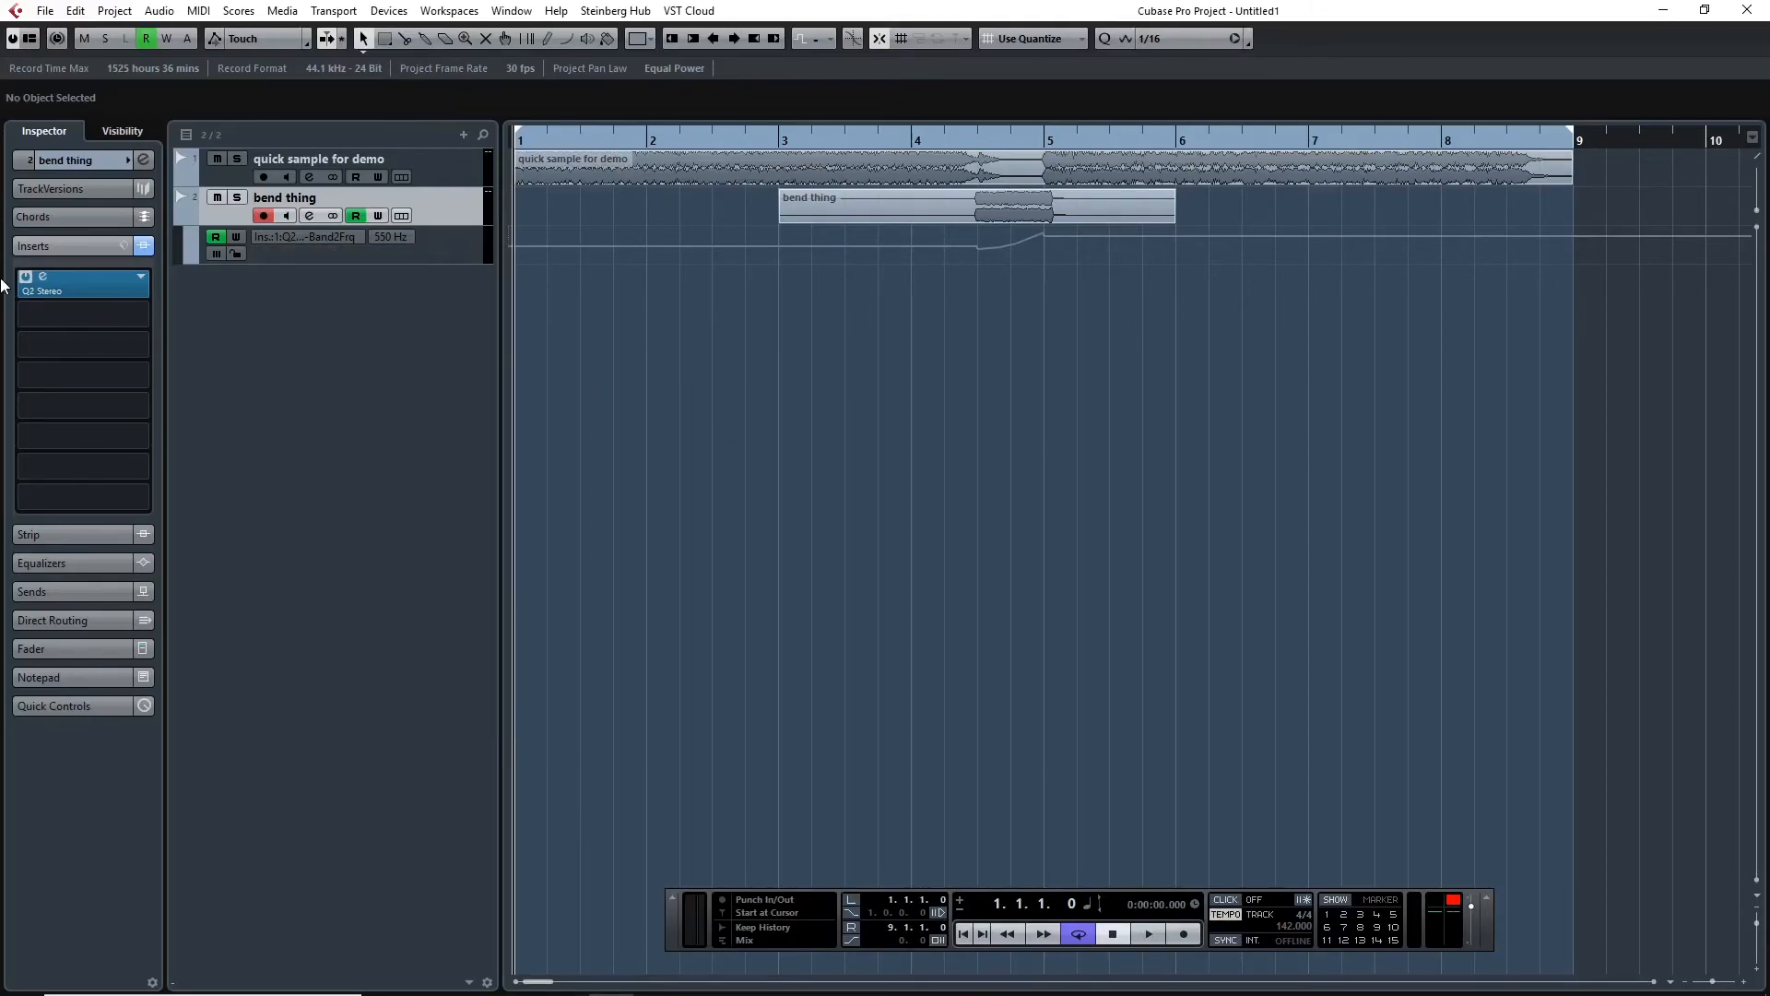
{"action": "left_click", "coordinate": [43, 276]}
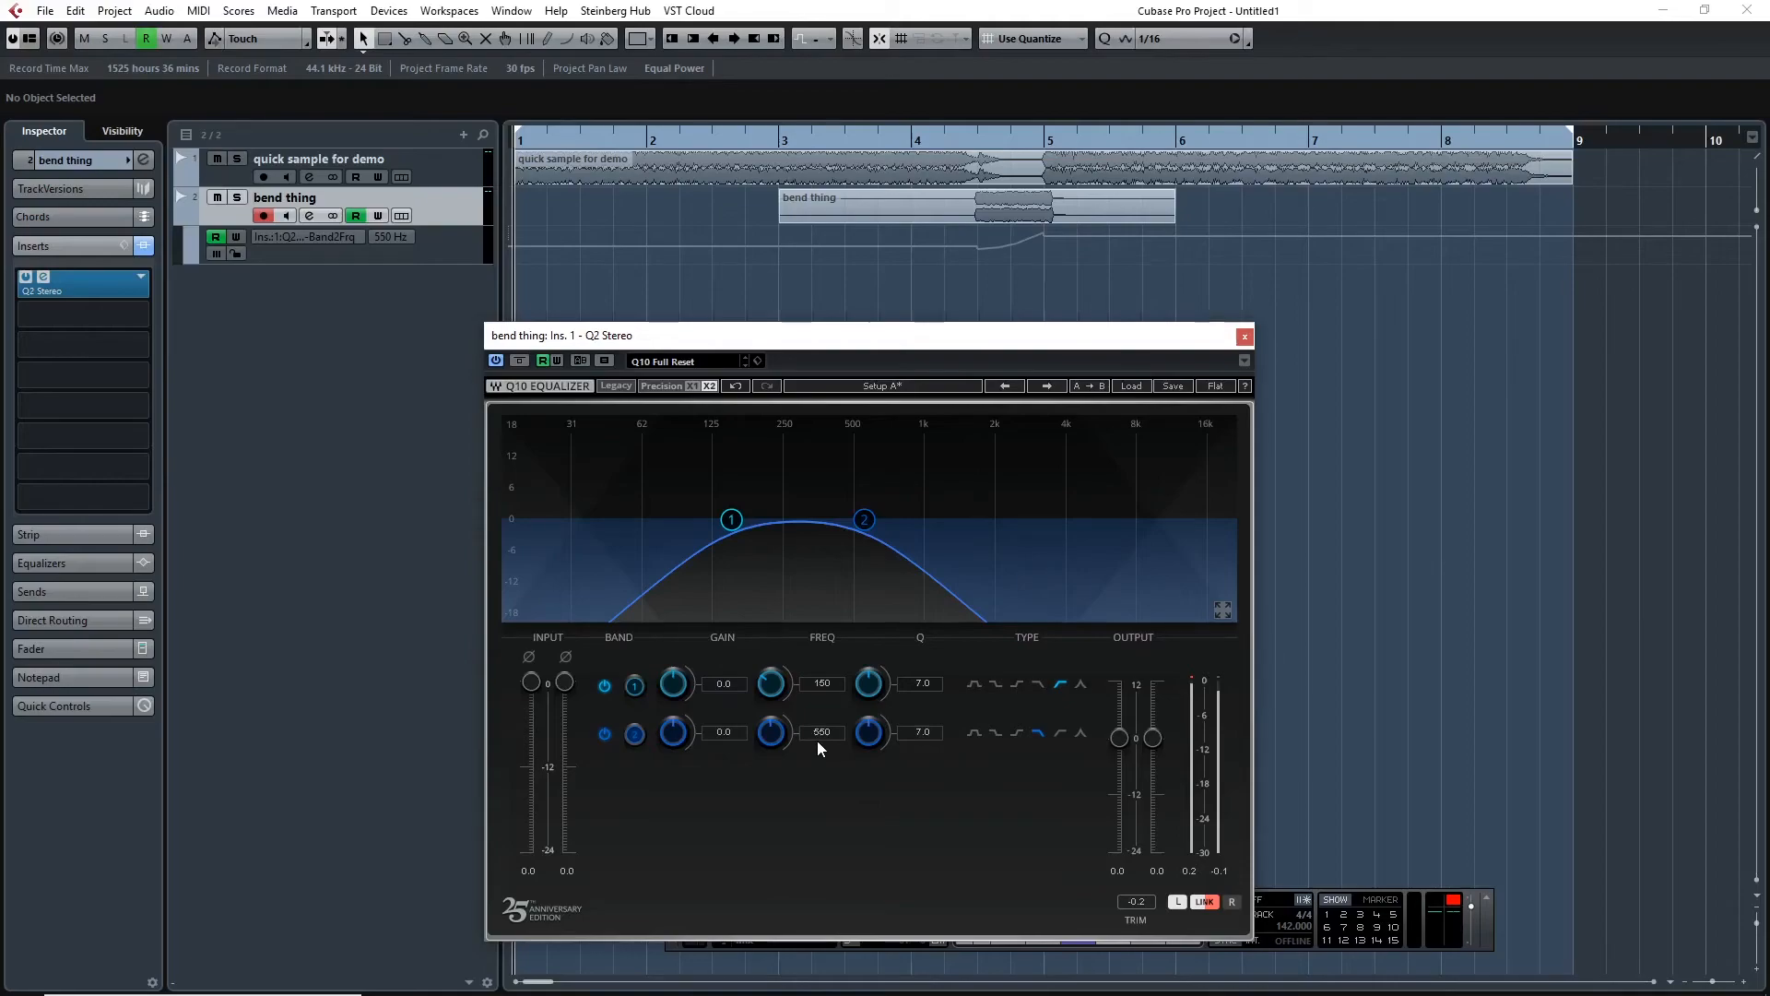
{"action": "left_click", "coordinate": [1244, 337]}
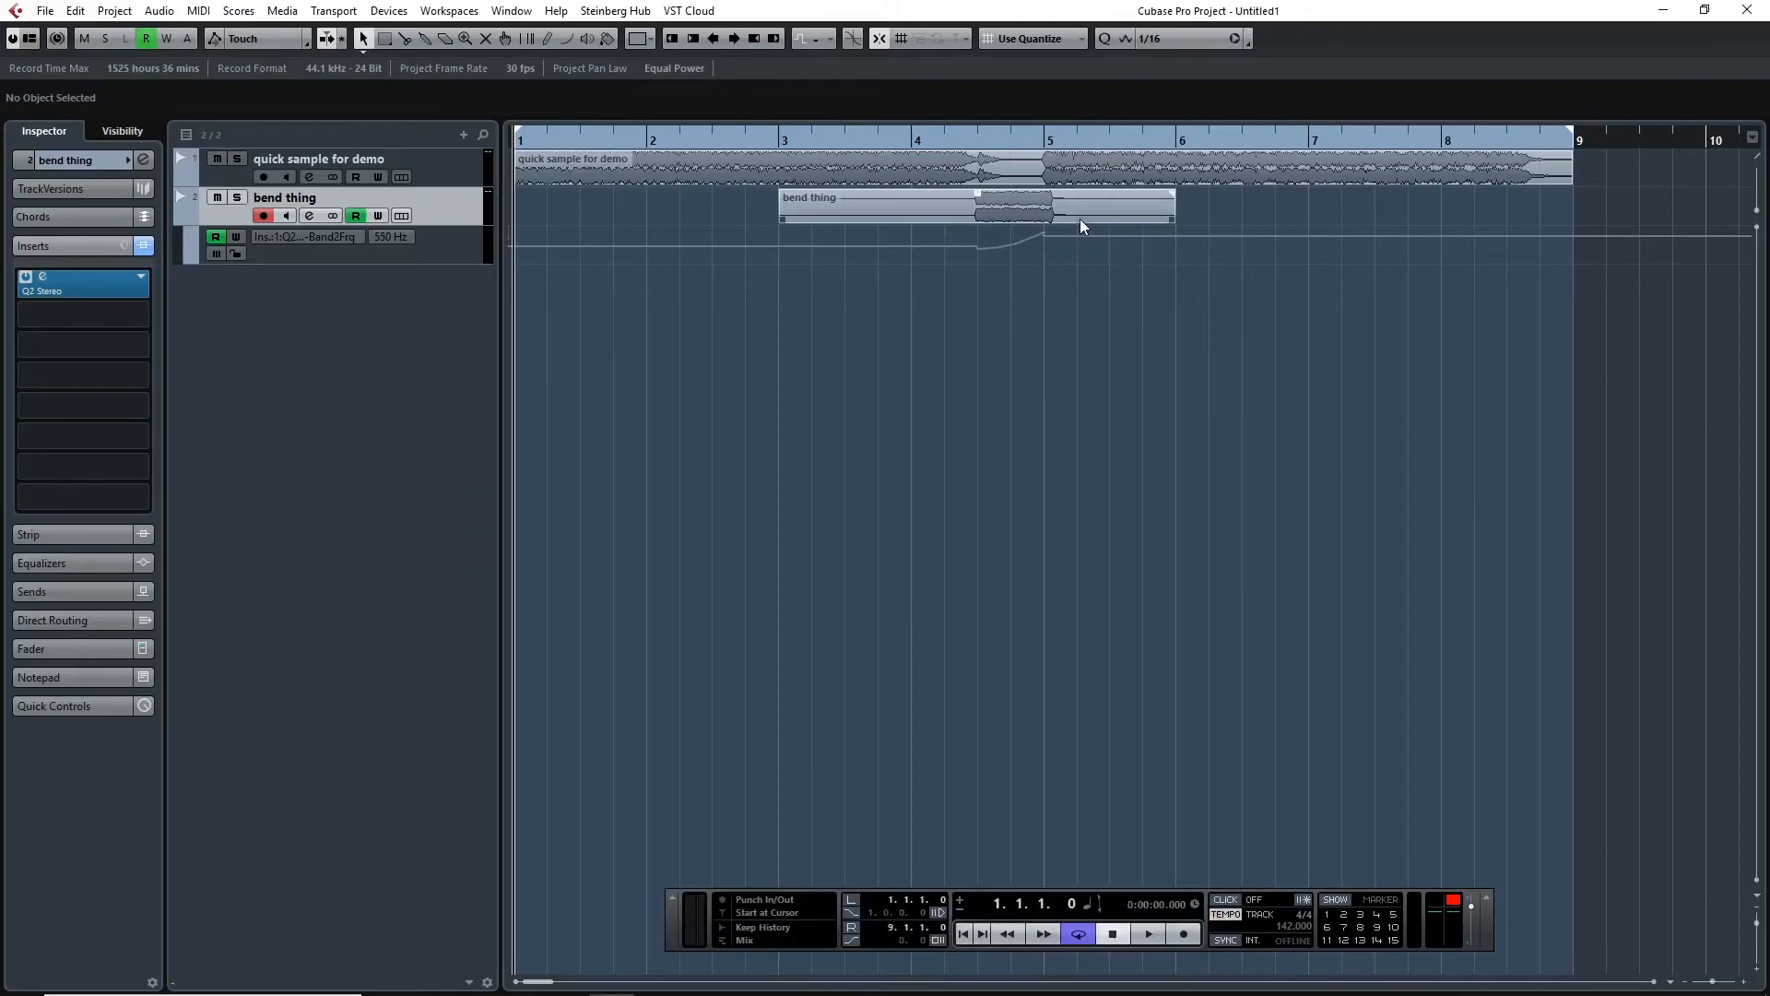